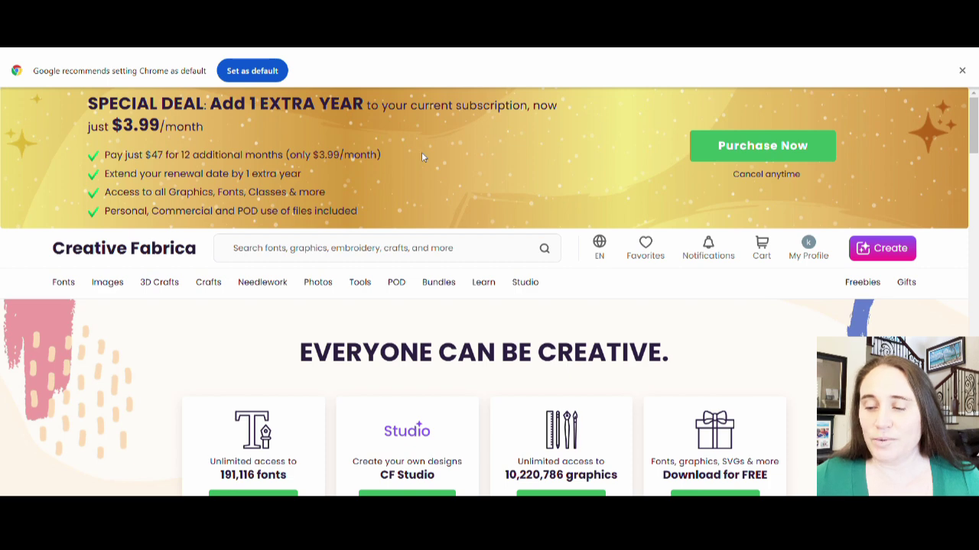
pyautogui.moveTo(864, 290)
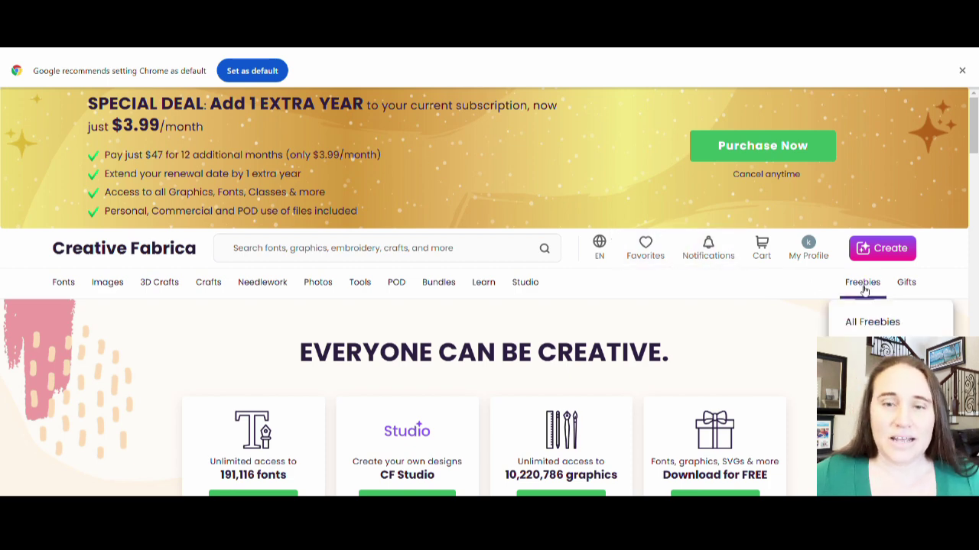
# - Open Creative Fabrica's Freebies page and scroll through its listings
pyautogui.click(864, 285)
pyautogui.scroll(-3, 404, 283)
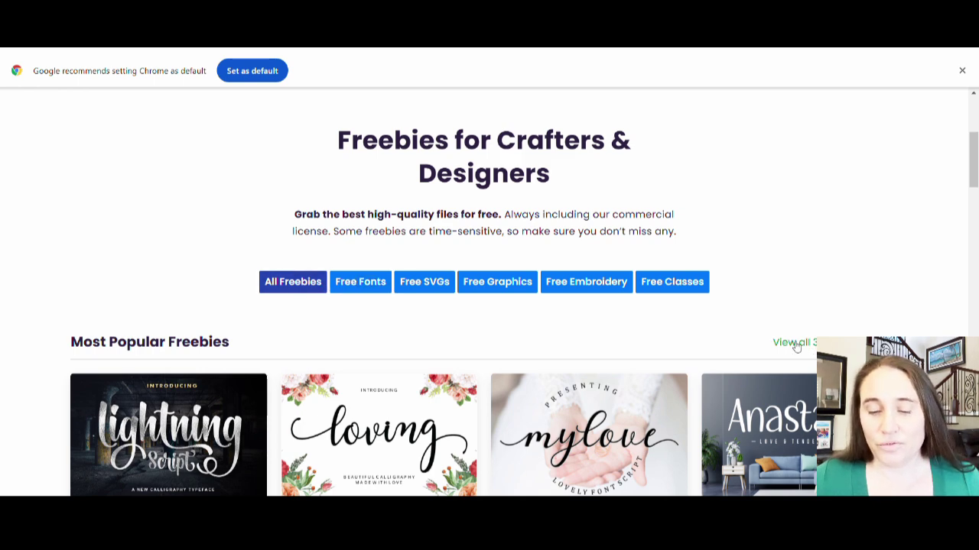
pyautogui.scroll(3, 764, 336)
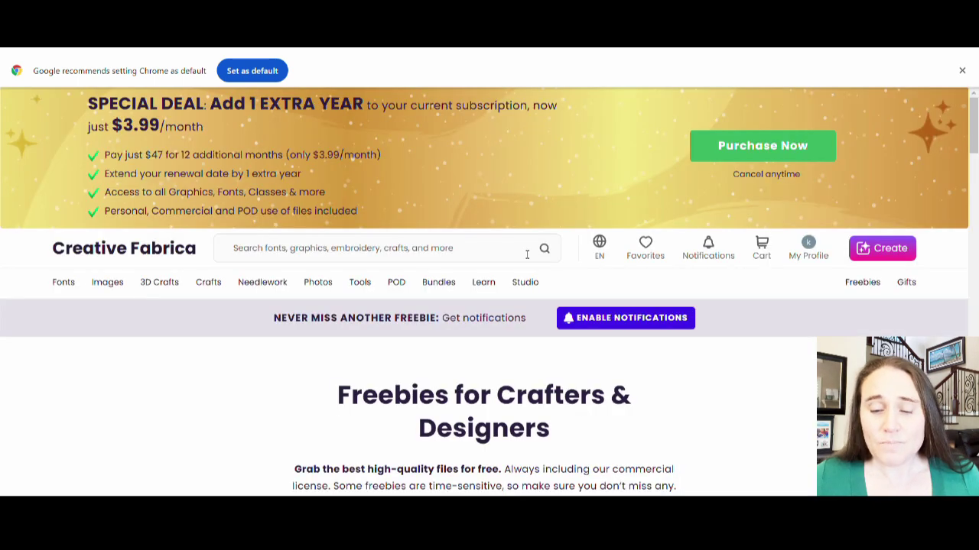
pyautogui.scroll(-3, 624, 270)
pyautogui.scroll(-2, 205, 224)
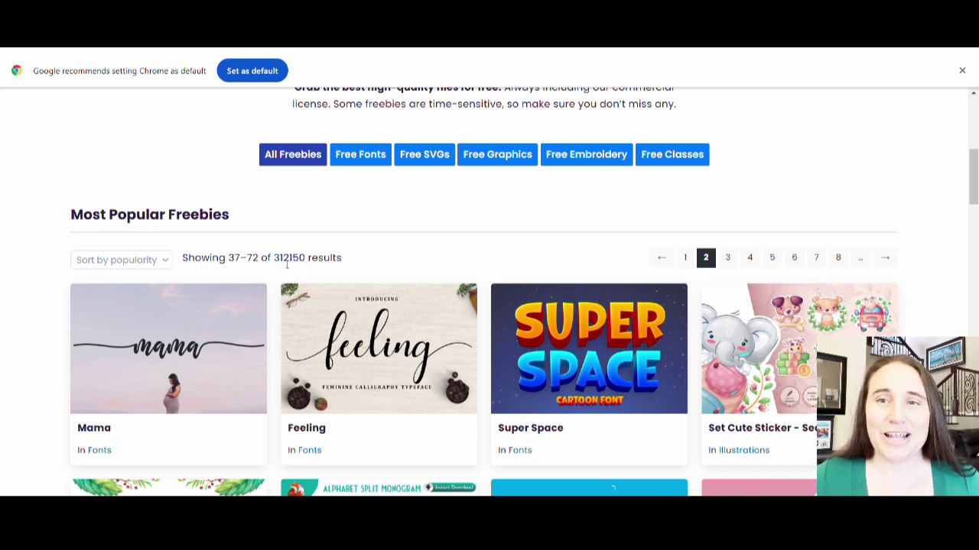
# - Filter to Free Graphics and browse the free resources, such as the Free Baby SVG Bundle
pyautogui.click(475, 167)
pyautogui.scroll(-3, 410, 201)
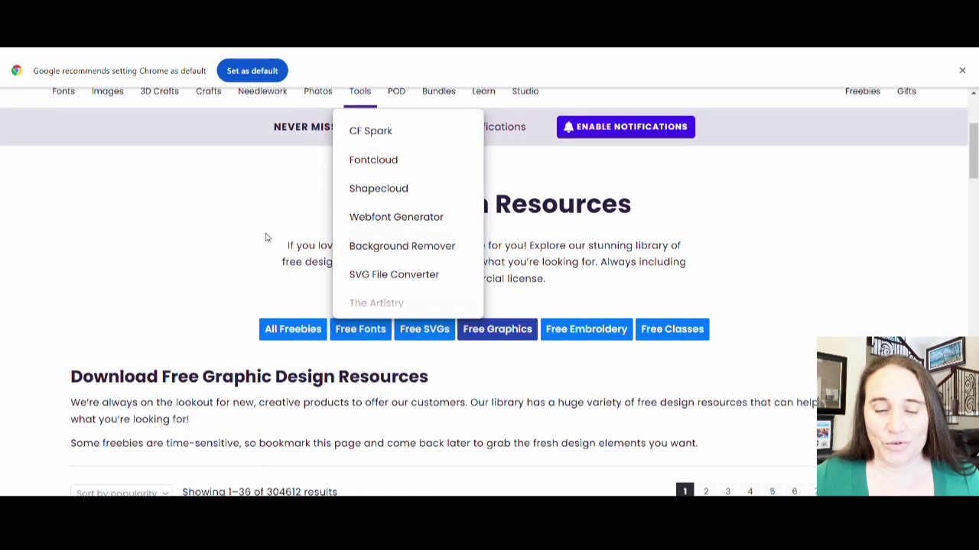
pyautogui.scroll(-2, 153, 248)
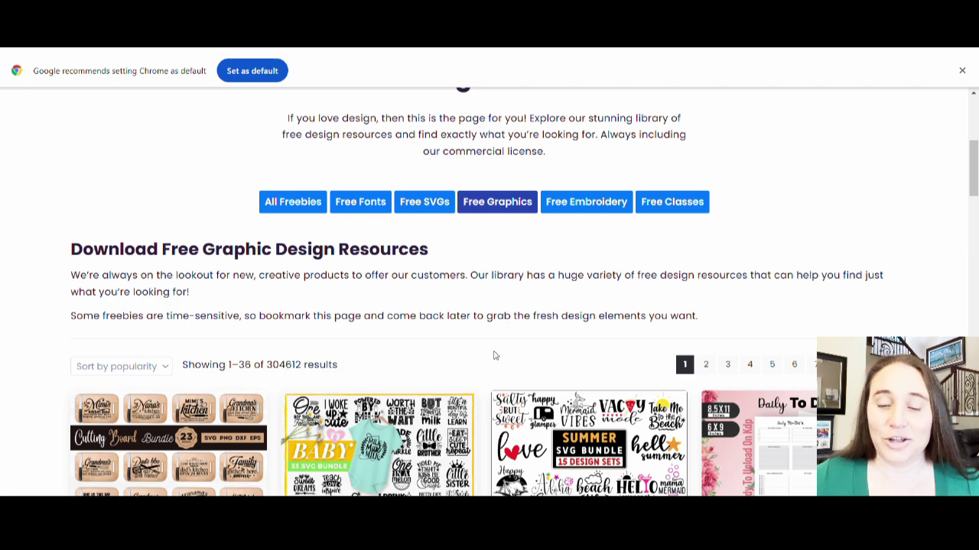
pyautogui.scroll(-5, 651, 372)
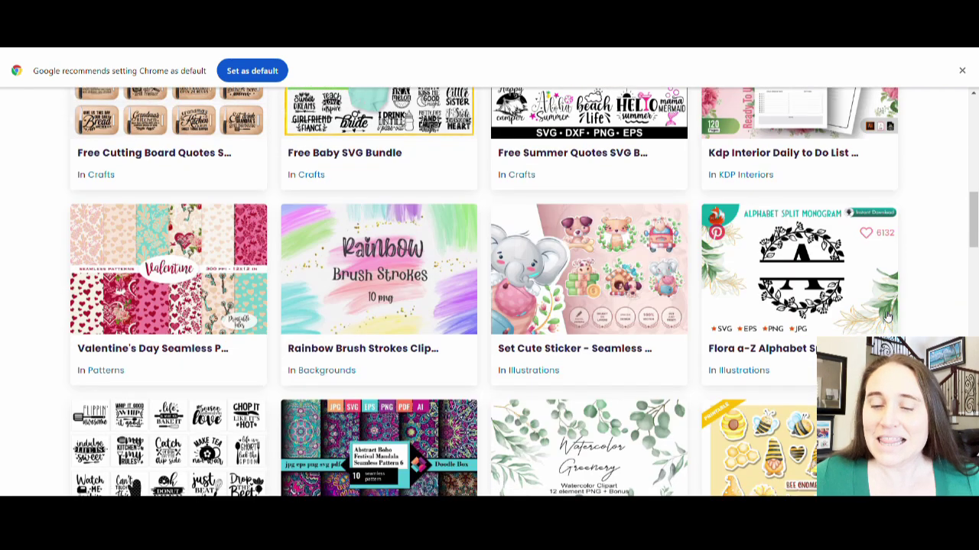
pyautogui.scroll(7, 610, 314)
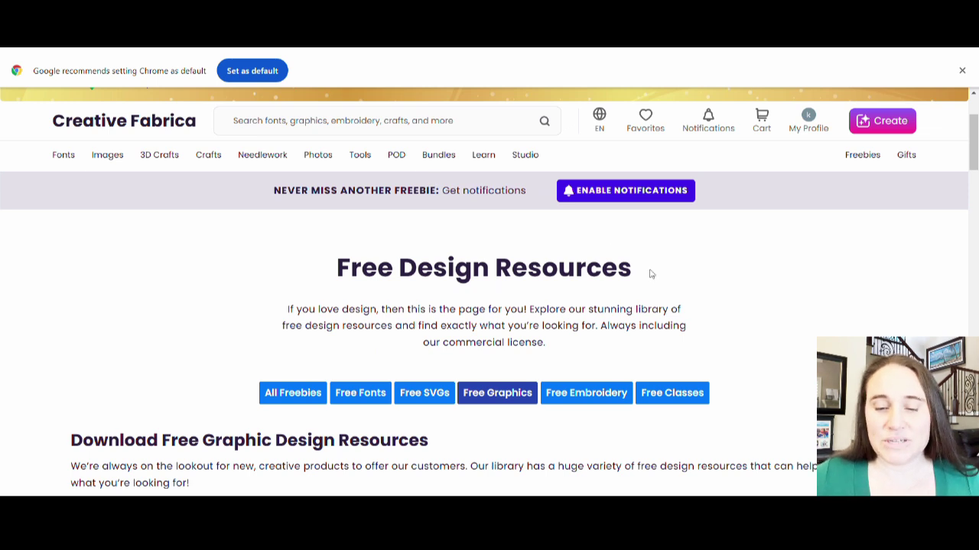
pyautogui.scroll(1, 227, 246)
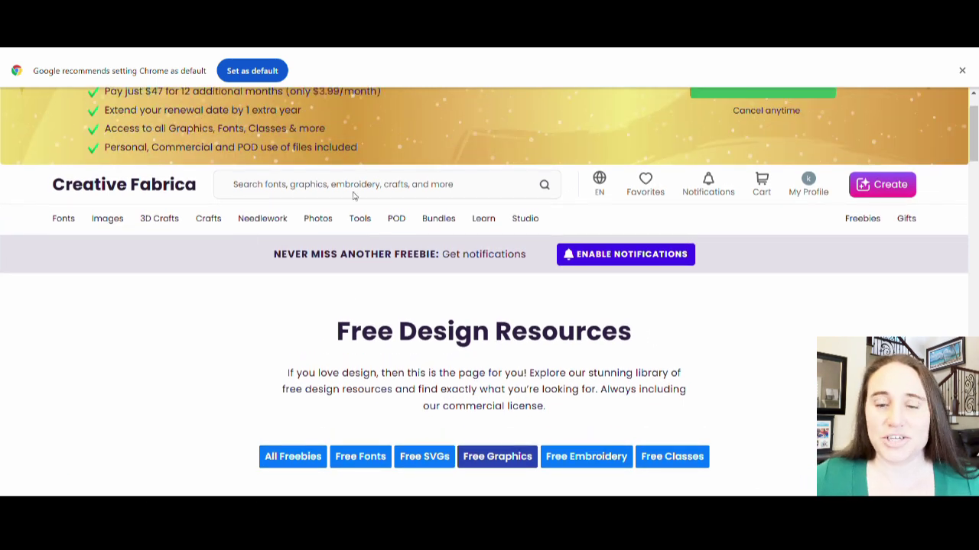
pyautogui.moveTo(358, 226)
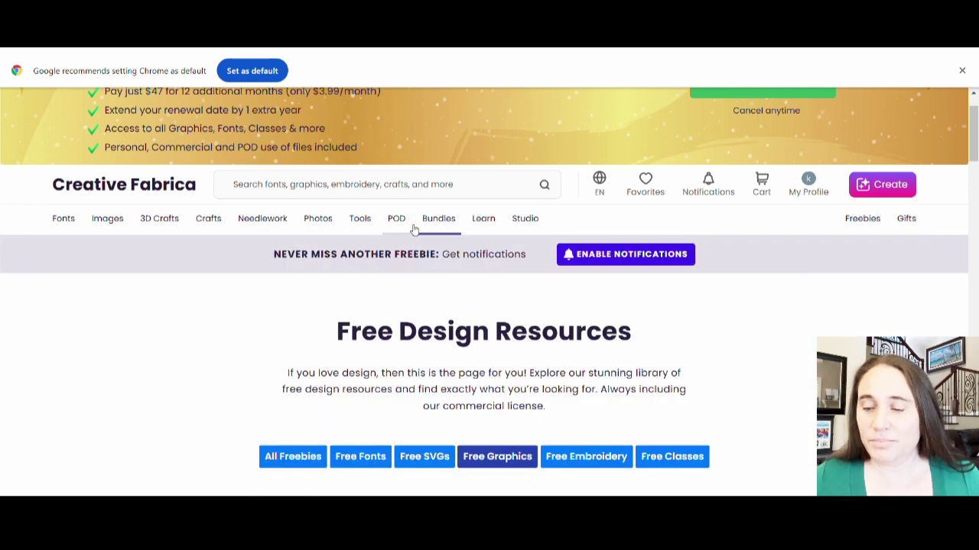
pyautogui.click(398, 226)
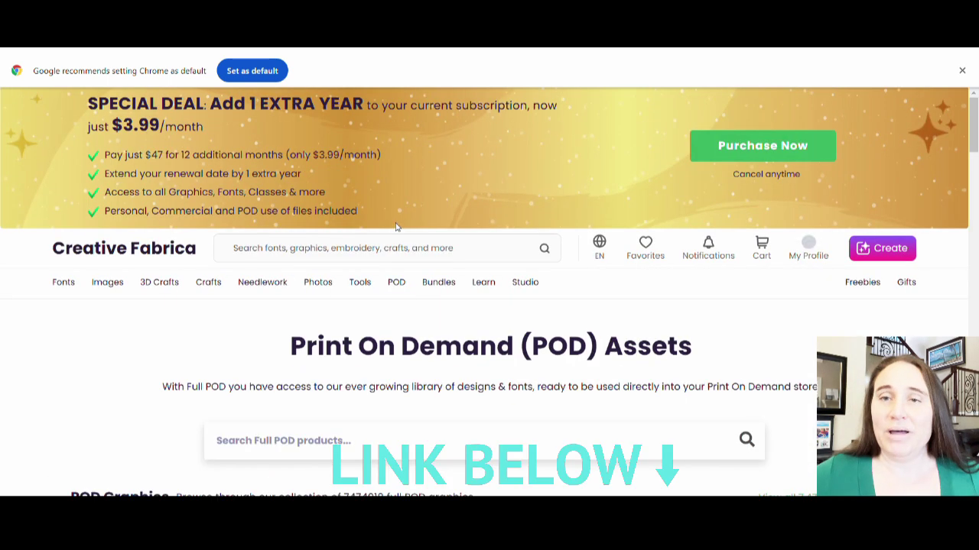
pyautogui.scroll(-3, 898, 307)
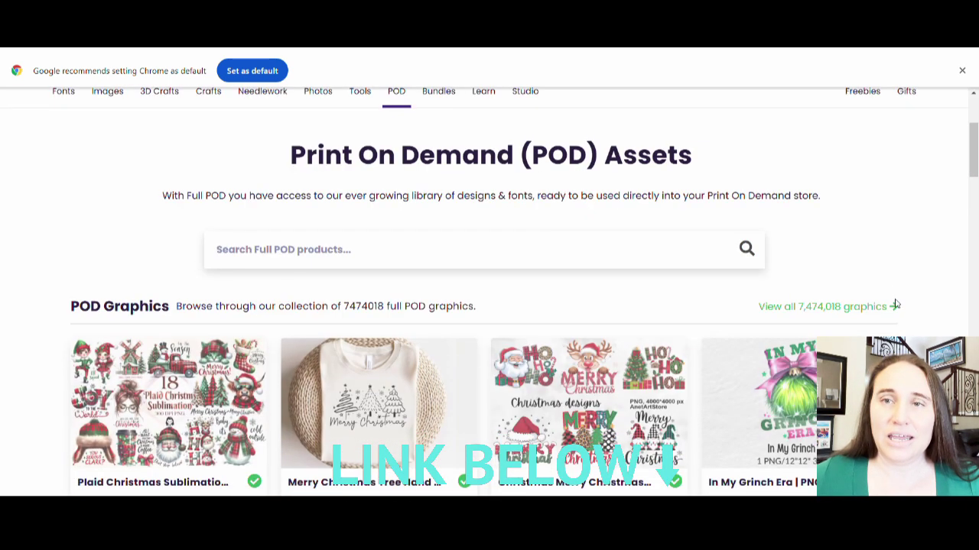
pyautogui.scroll(-2, 895, 294)
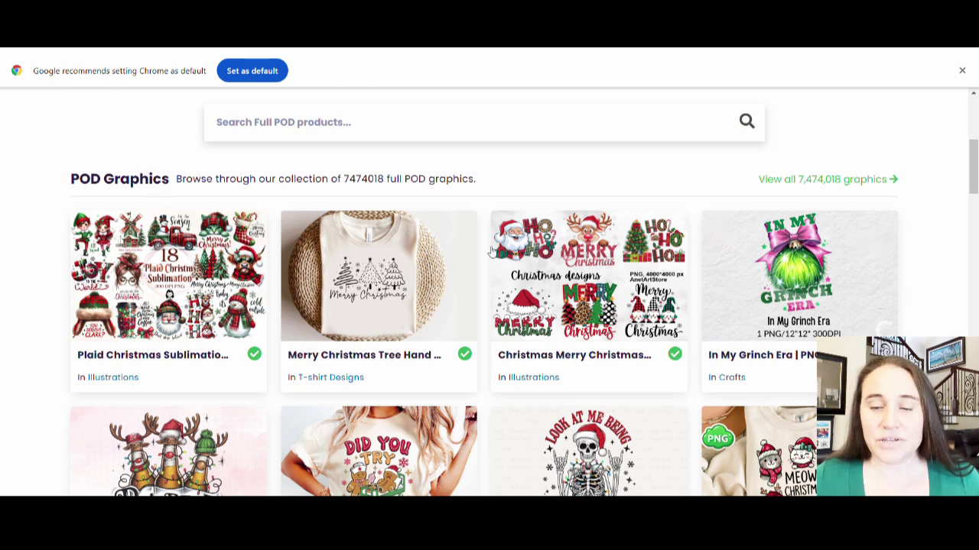
pyautogui.scroll(2, 366, 217)
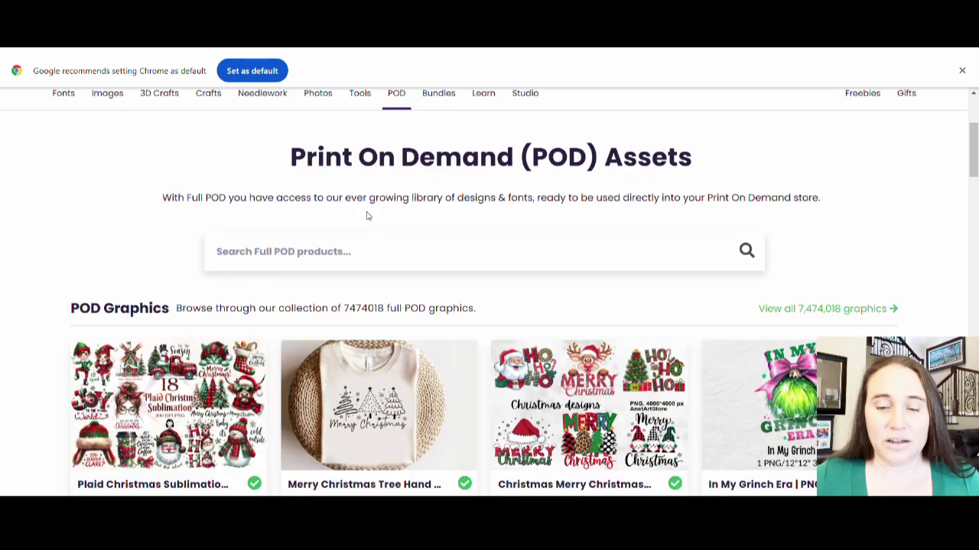
pyautogui.scroll(1, 366, 216)
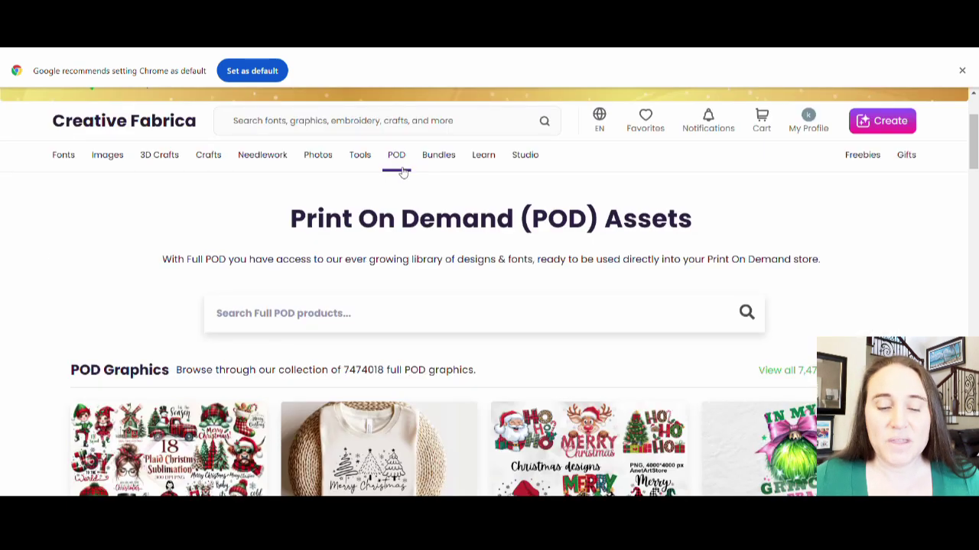
pyautogui.scroll(-3, 192, 189)
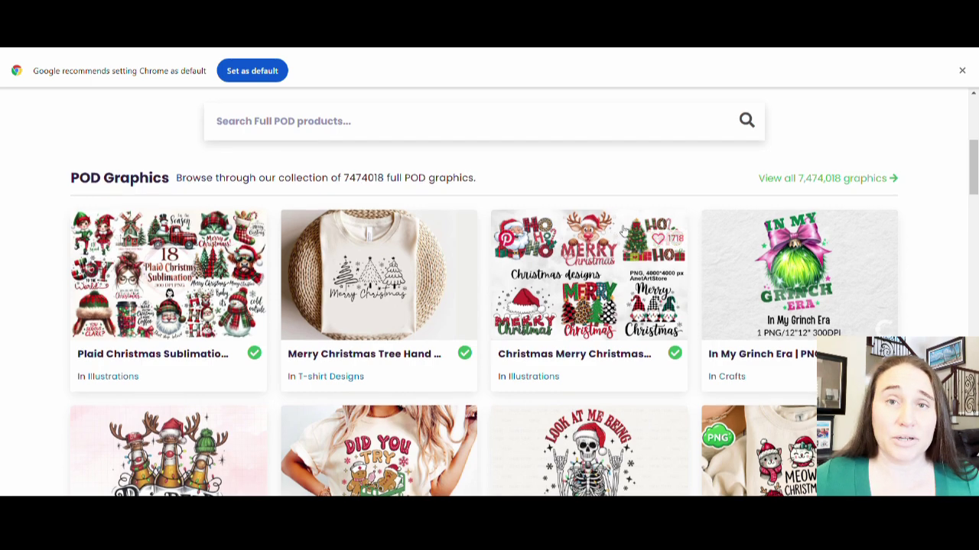
pyautogui.scroll(-3, 317, 189)
pyautogui.scroll(-2, 316, 219)
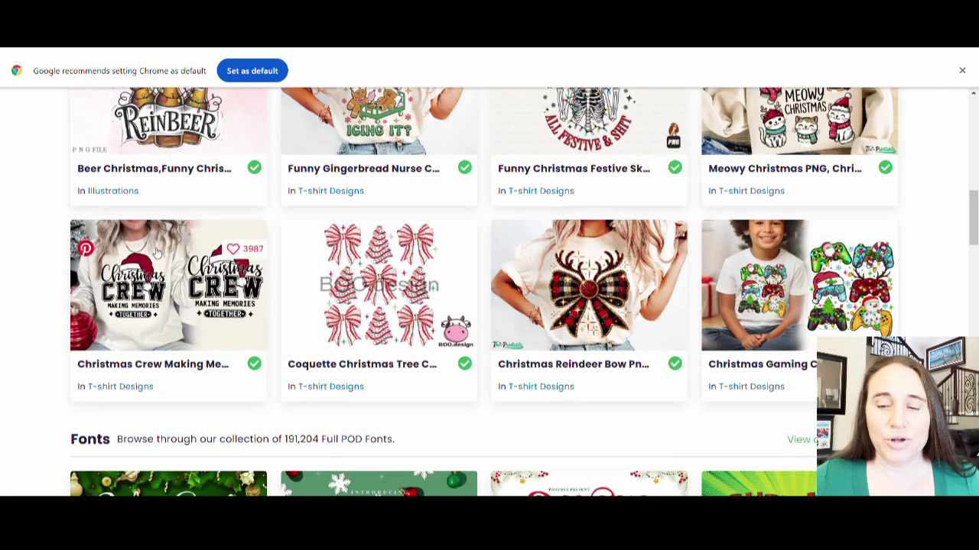
pyautogui.scroll(-3, 501, 228)
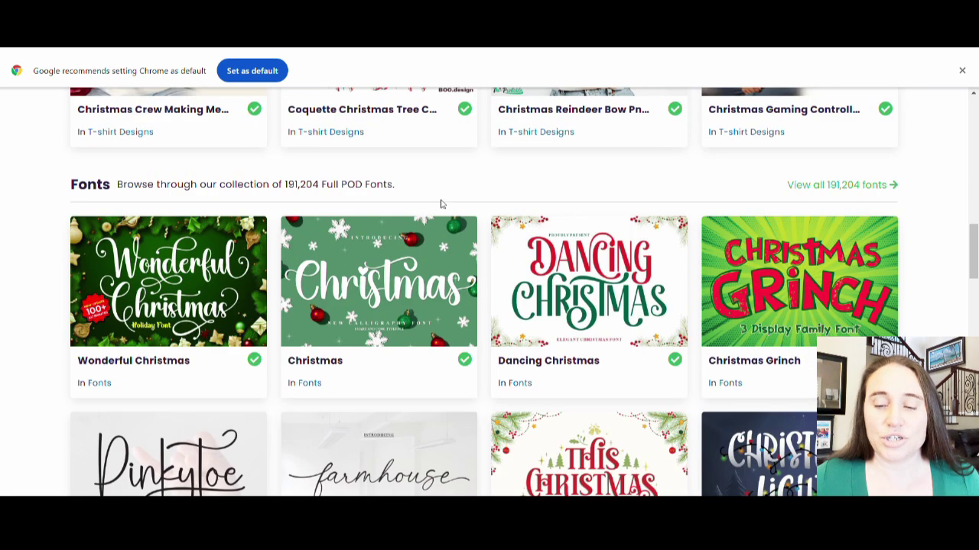
pyautogui.scroll(3, 919, 211)
pyautogui.scroll(5, 815, 216)
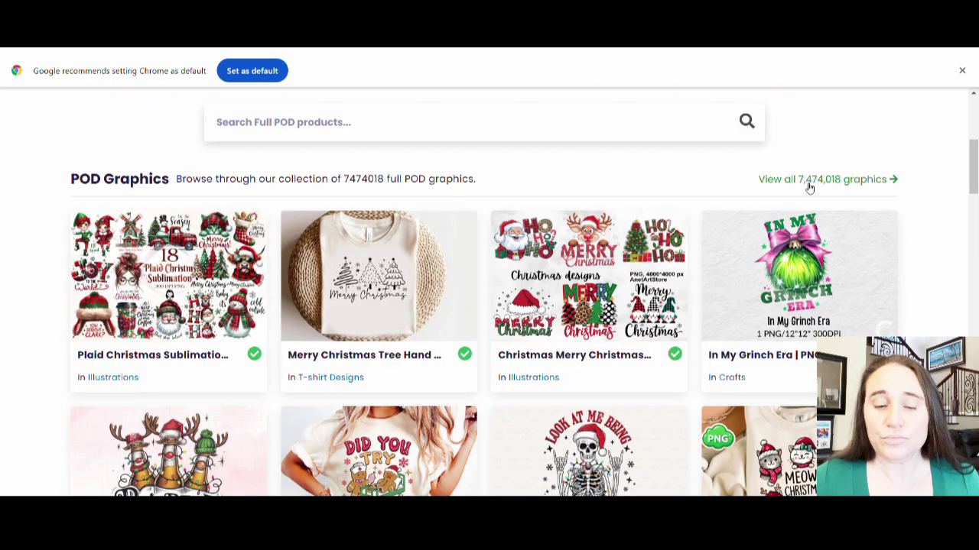
# - List all print-on-demand graphics and scroll through the first page of results
pyautogui.click(808, 187)
pyautogui.scroll(-3, 376, 167)
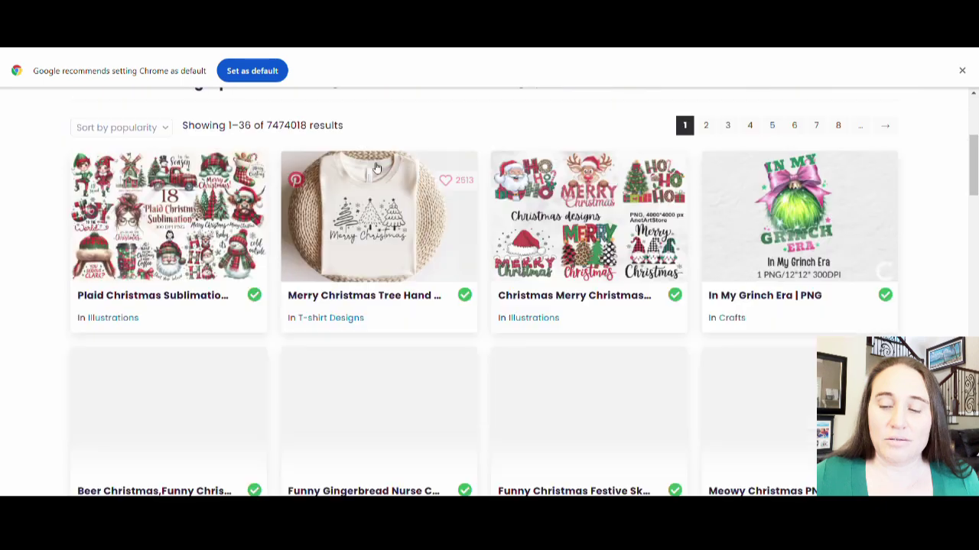
pyautogui.scroll(-5, 367, 237)
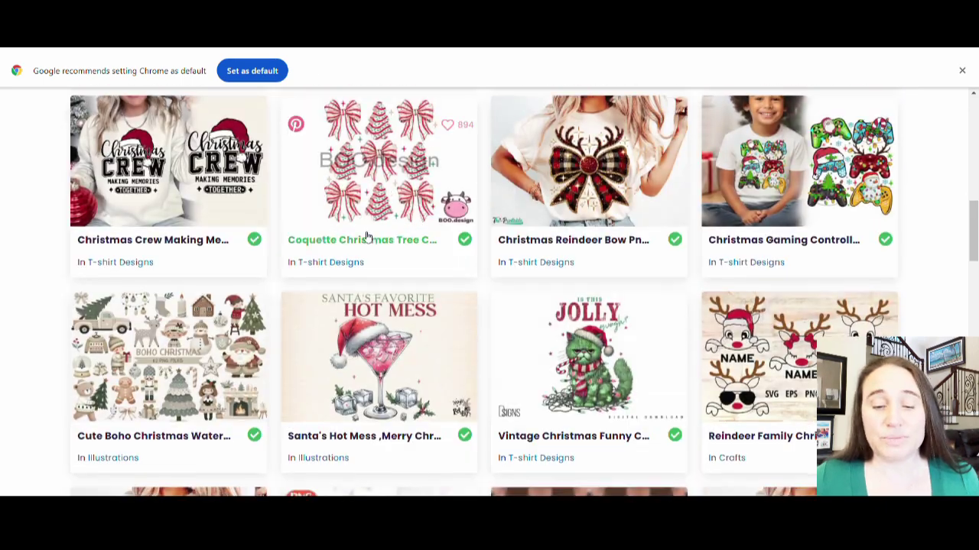
pyautogui.scroll(-10, 367, 237)
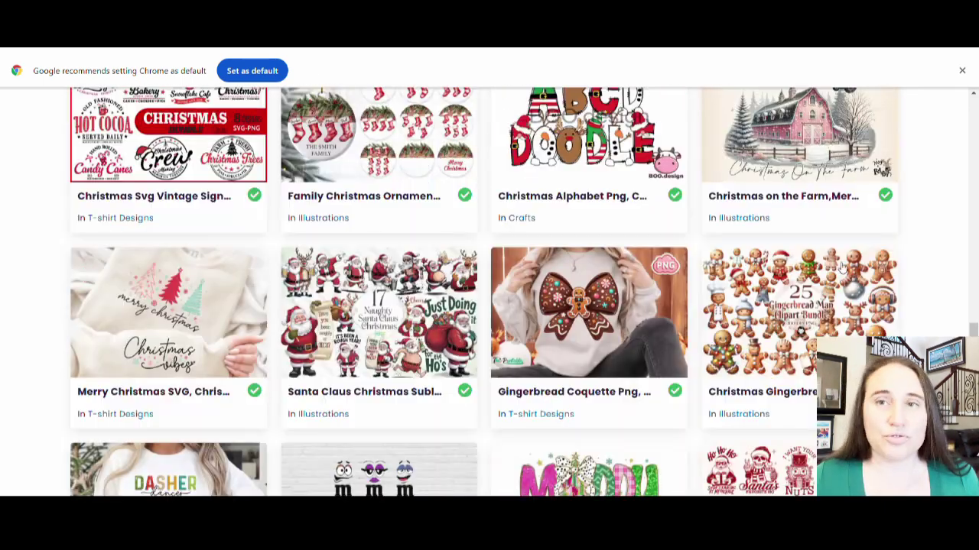
pyautogui.scroll(-6, 810, 265)
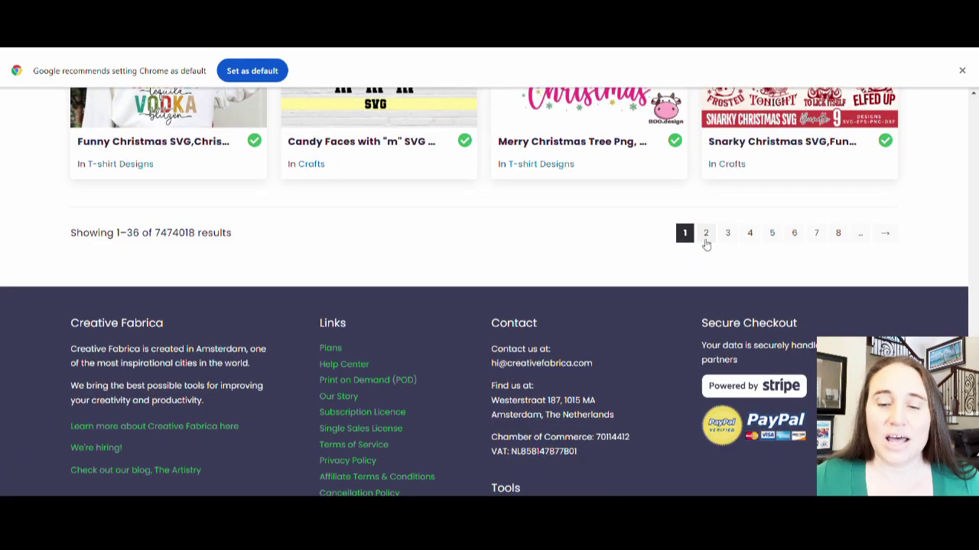
# - Move to a later results page and scroll down to the Funny Santa Claus Png card
pyautogui.click(706, 239)
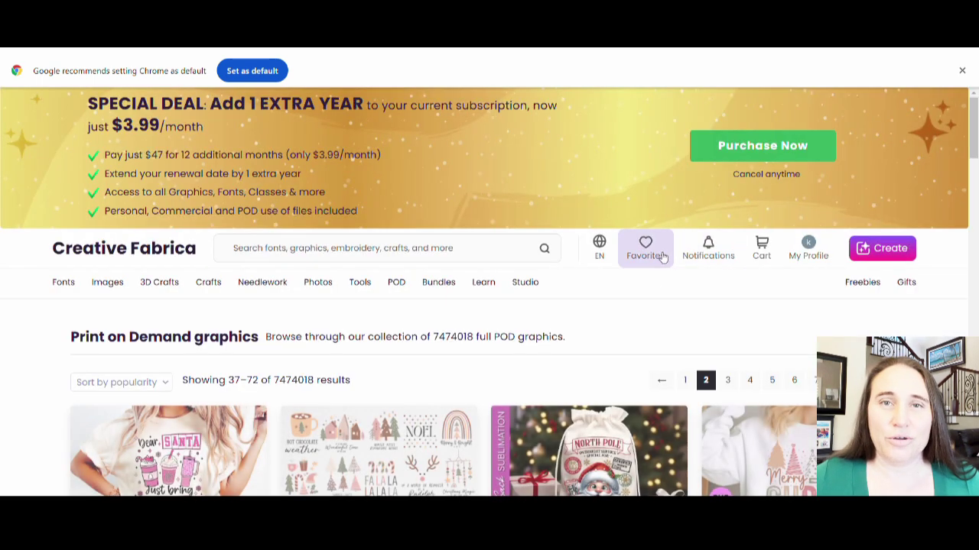
pyautogui.scroll(-3, 510, 252)
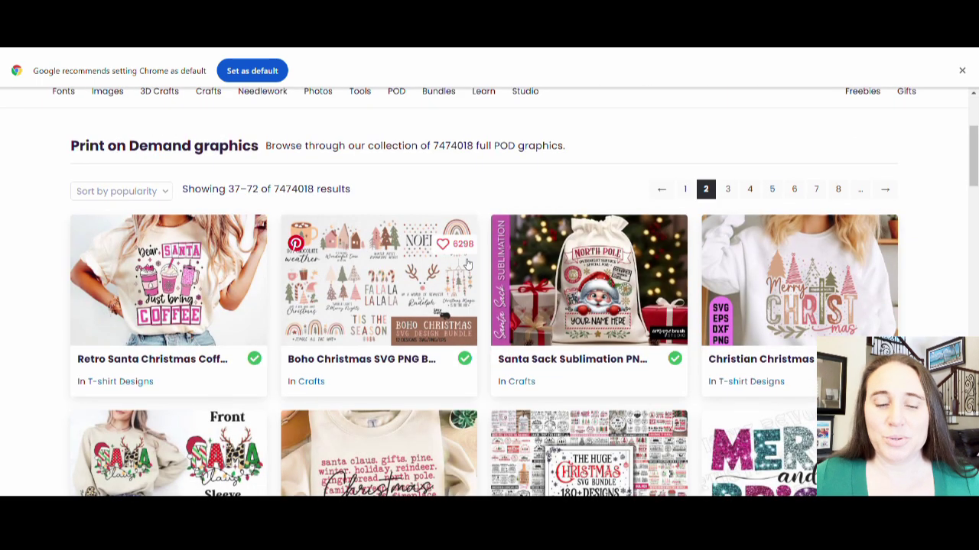
pyautogui.scroll(-8, 473, 280)
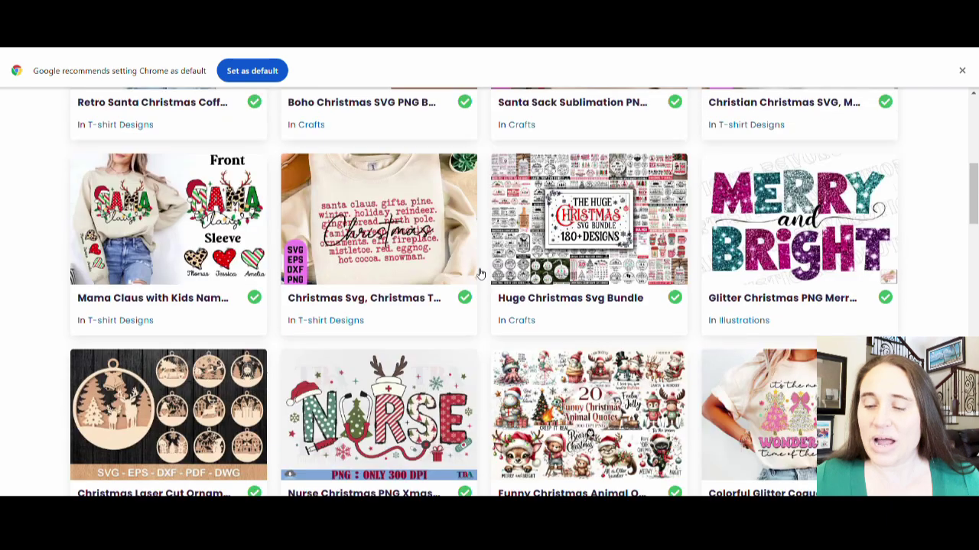
pyautogui.scroll(-14, 473, 279)
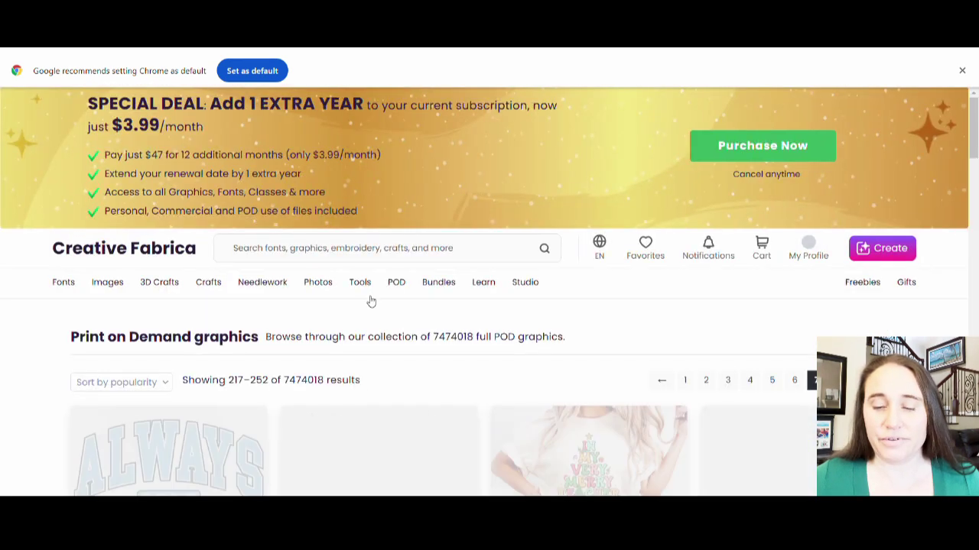
pyautogui.scroll(-4, 633, 284)
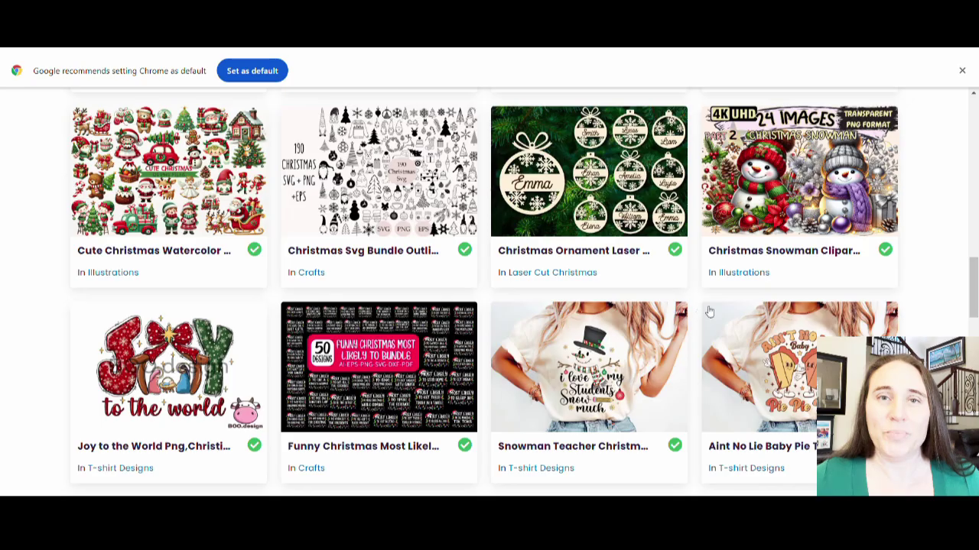
pyautogui.scroll(-5, 719, 298)
pyautogui.scroll(-1, 718, 299)
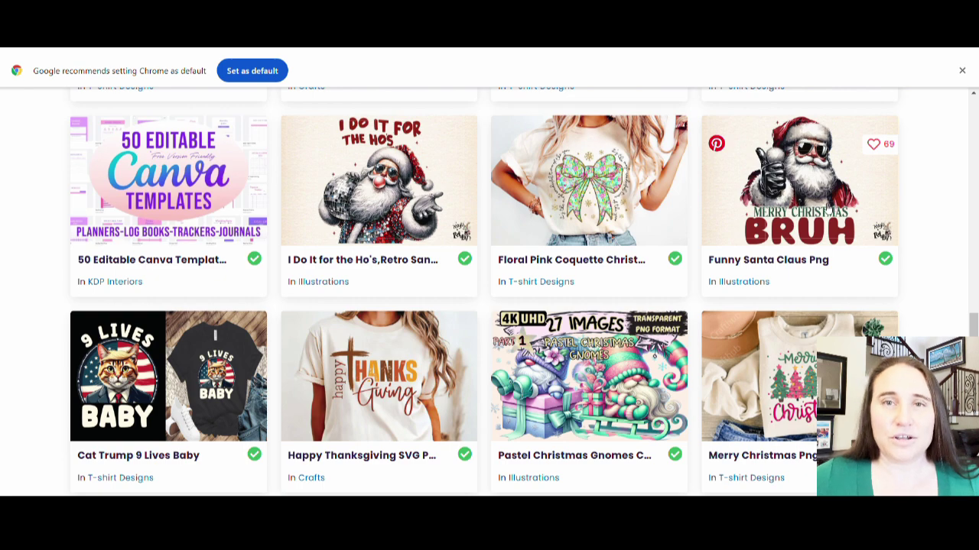
# - Open the Funny Santa Claus Png product page and scroll down slightly
pyautogui.click(788, 197)
pyautogui.scroll(-3, 496, 229)
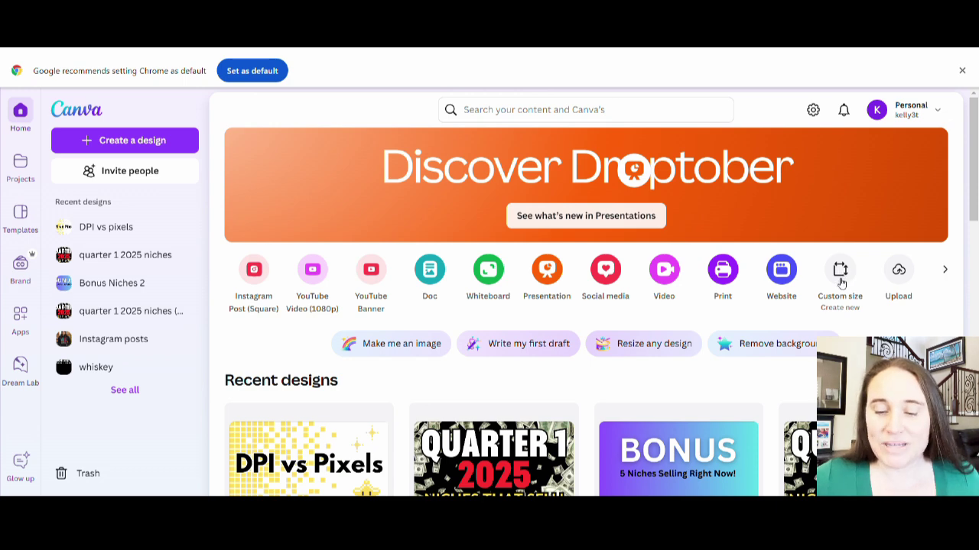
# - Create a new Canva design at the recent custom size of 4500 × 5400 px
pyautogui.click(840, 275)
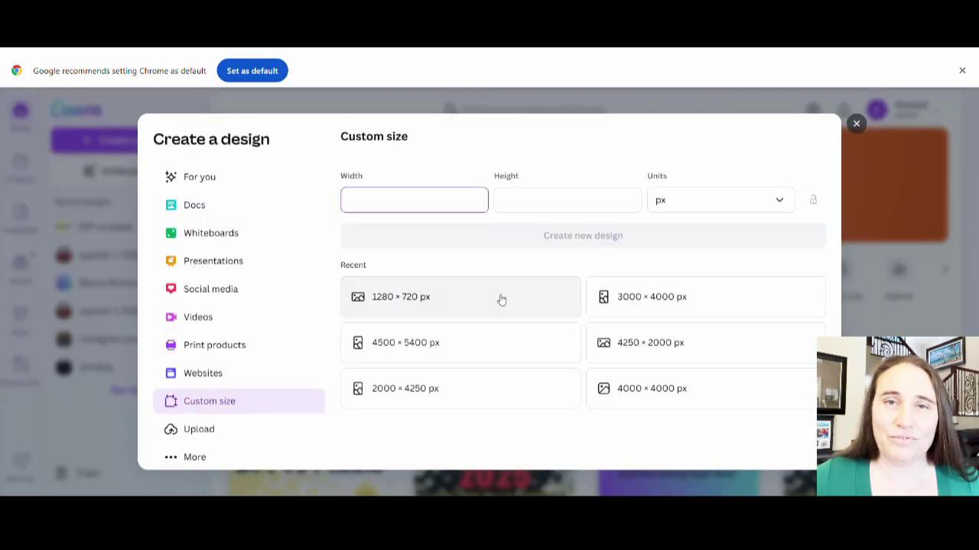
pyautogui.click(410, 350)
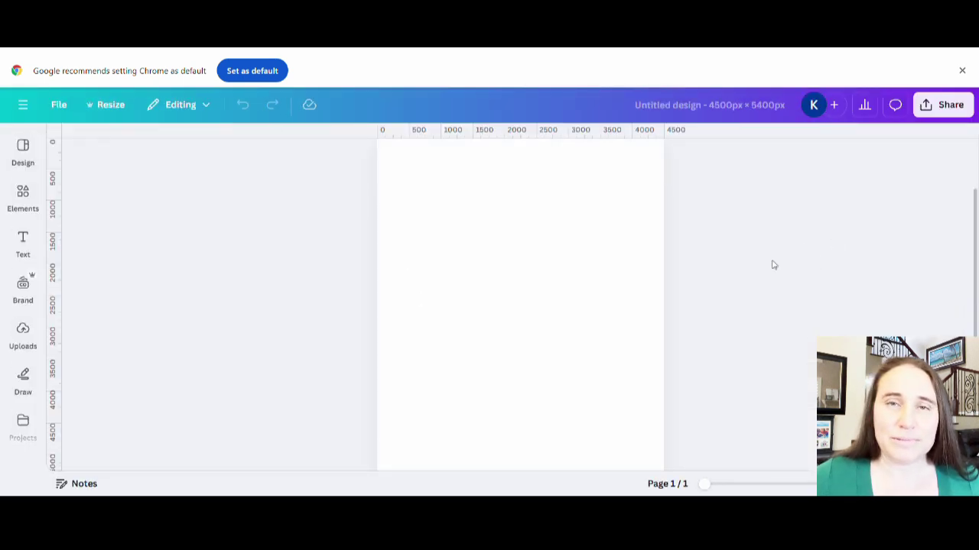
# - Make the page background black, then bring up Uploads to add the Santa PNG
pyautogui.click(510, 285)
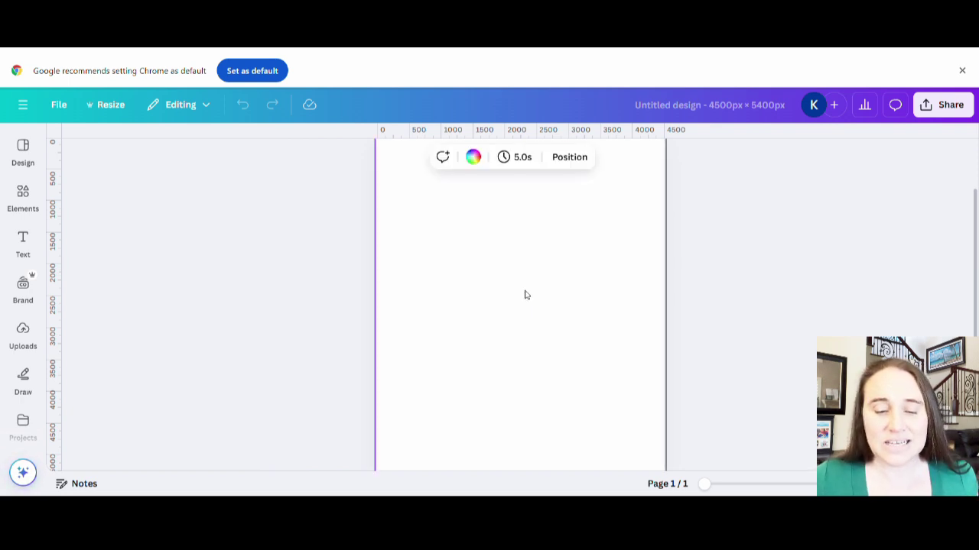
pyautogui.click(473, 157)
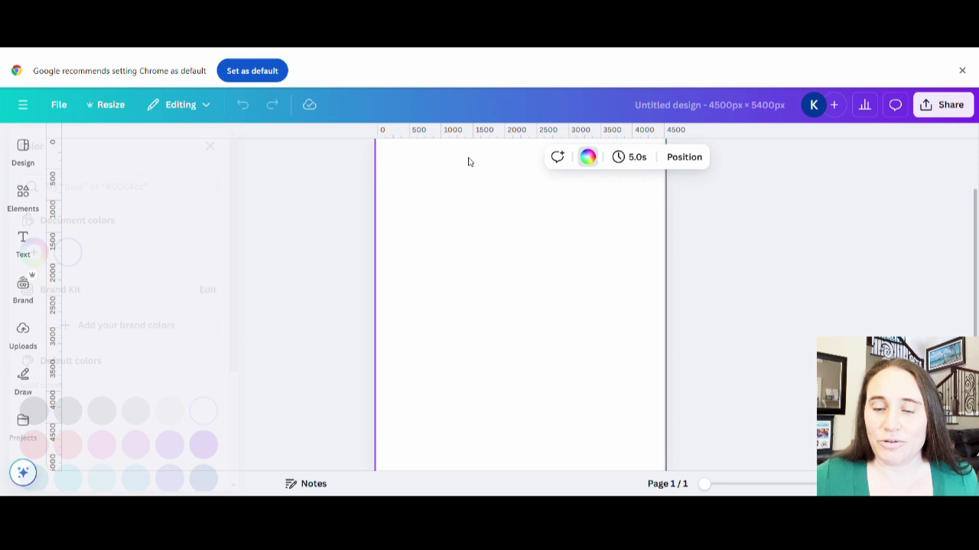
pyautogui.click(71, 411)
pyautogui.click(711, 287)
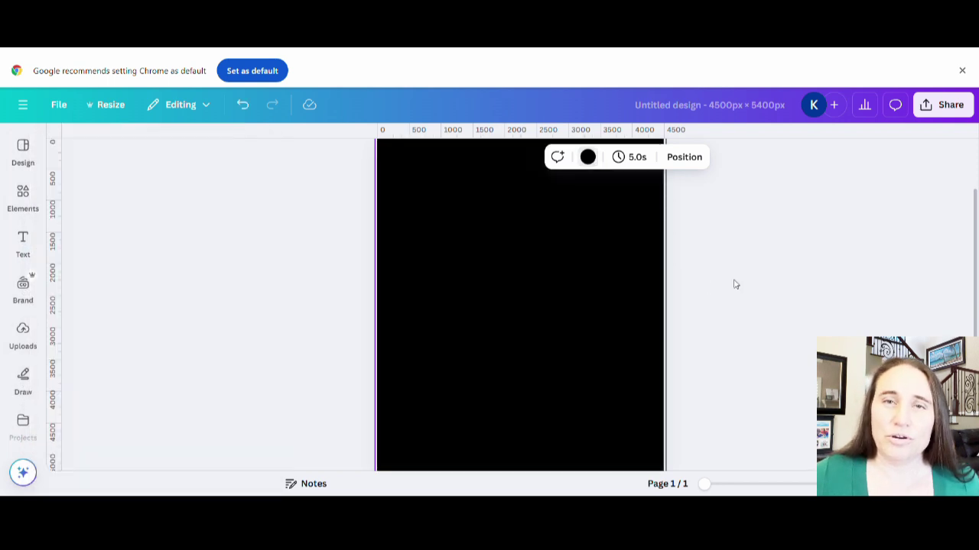
pyautogui.scroll(-1, 734, 289)
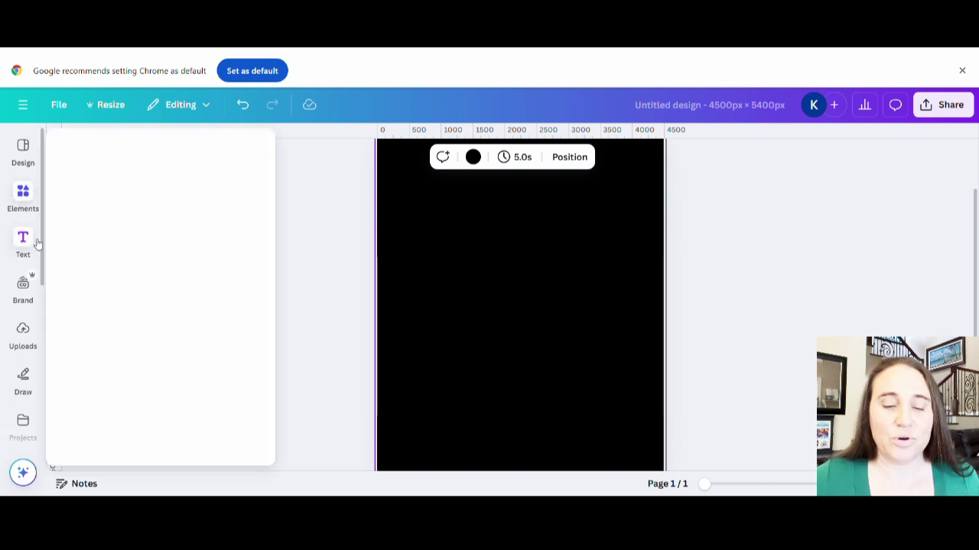
pyautogui.moveTo(23, 340)
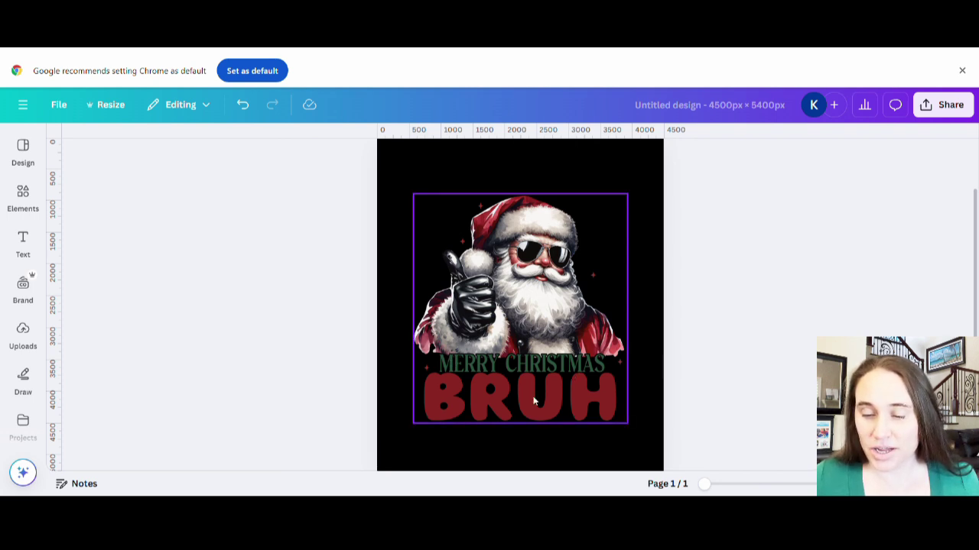
# - Crop the Santa graphic's bottom to remove the MERRY CHRISTMAS and BRUH lettering
pyautogui.click(525, 422)
pyautogui.moveTo(522, 424); pyautogui.dragTo(527, 355)
pyautogui.click(453, 424)
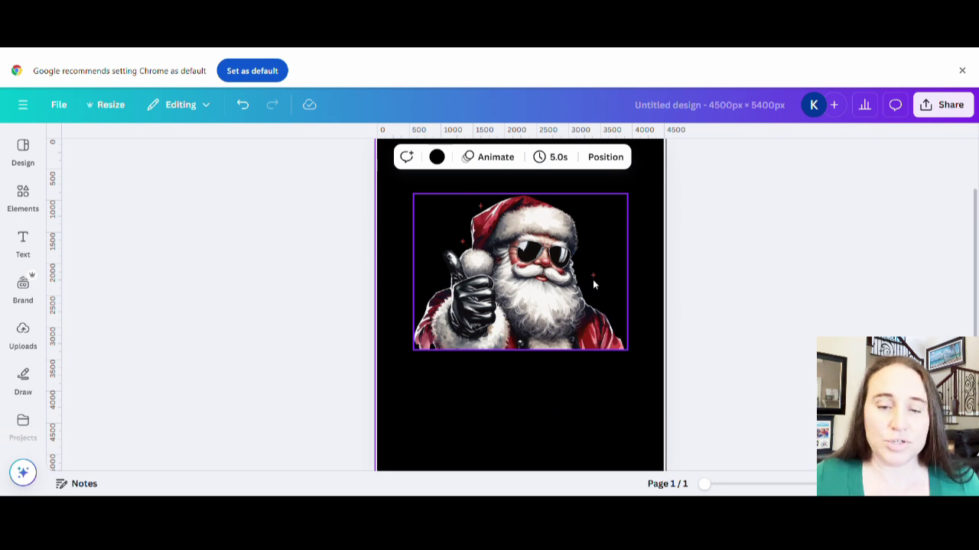
pyautogui.click(546, 294)
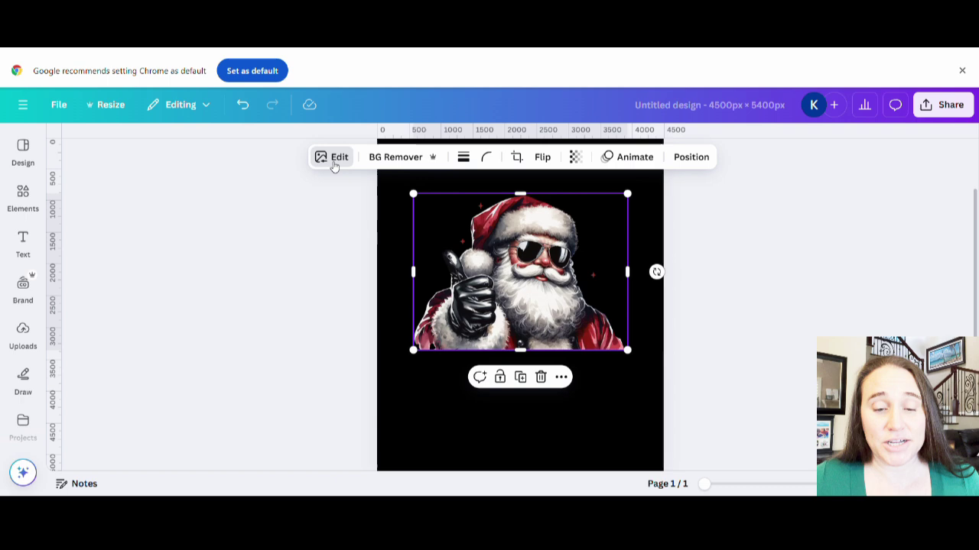
# - Use Magic Eraser to erase the three red stars by the glove, hat and face
pyautogui.click(336, 158)
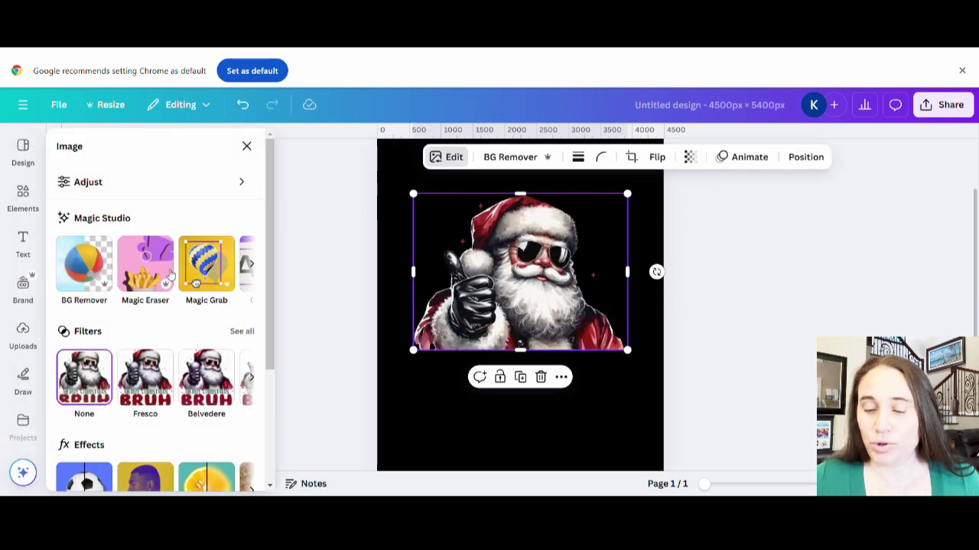
pyautogui.click(157, 271)
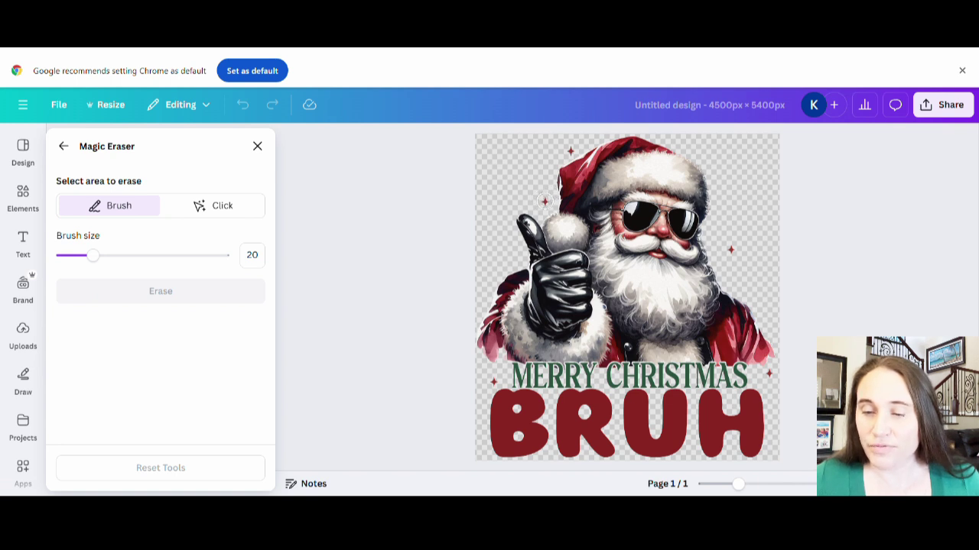
pyautogui.click(544, 201)
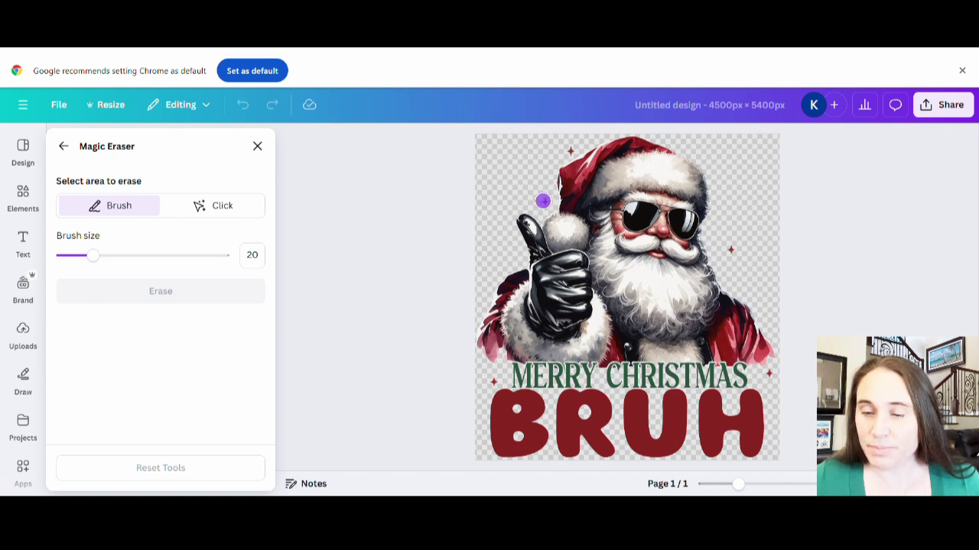
pyautogui.click(567, 148)
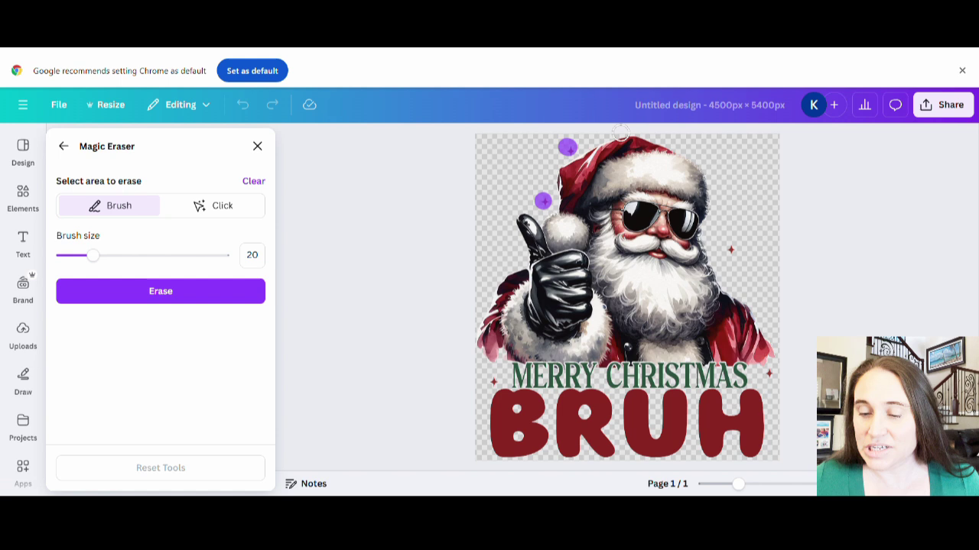
pyautogui.click(734, 247)
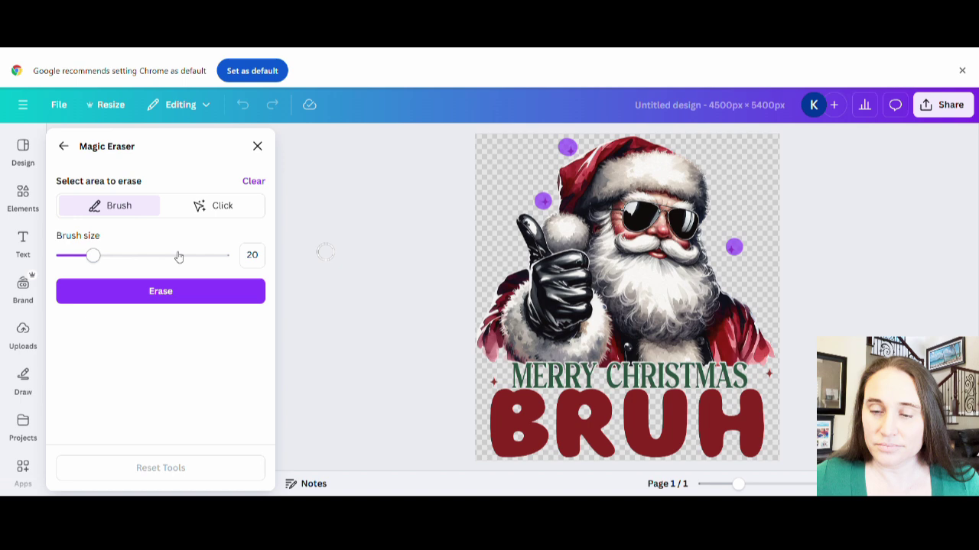
pyautogui.click(134, 292)
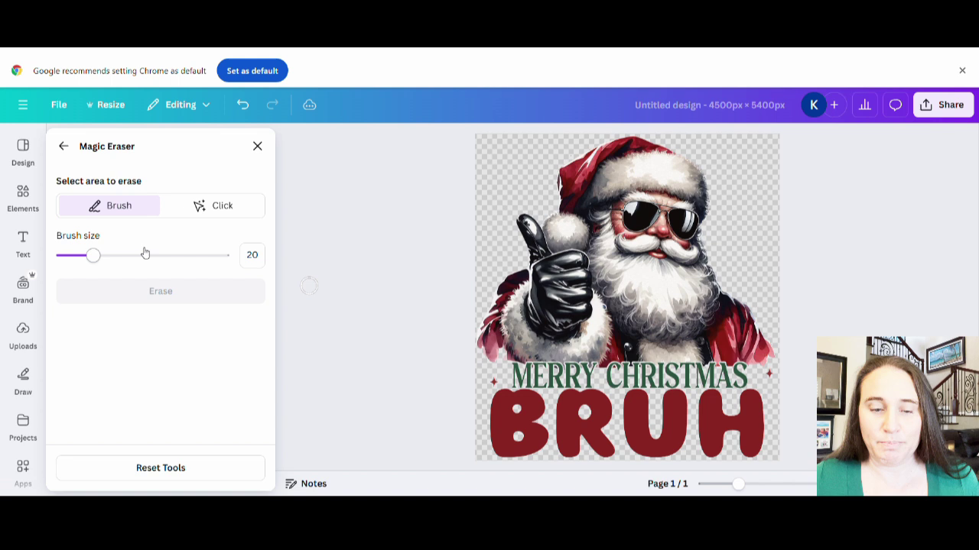
# - Close the image editing panel and return to the page
pyautogui.click(65, 147)
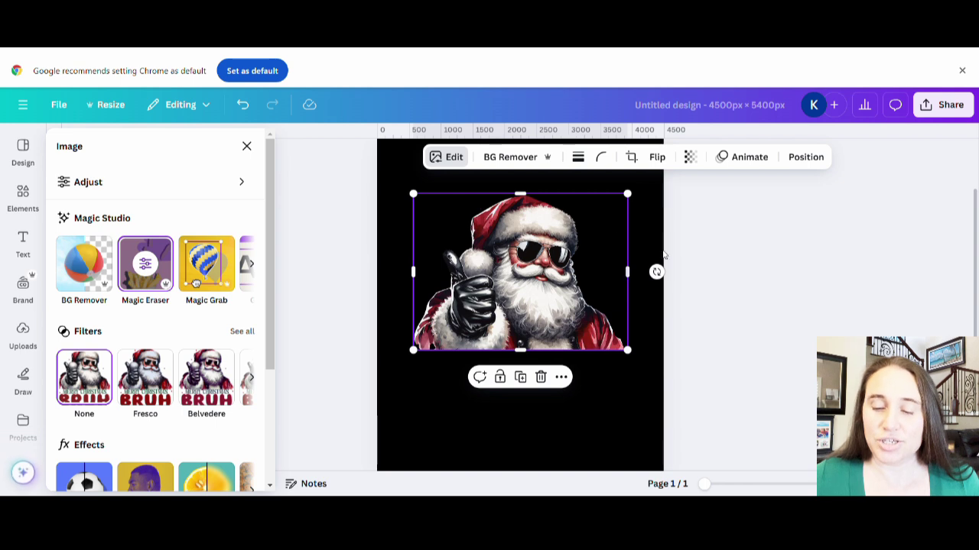
pyautogui.click(758, 267)
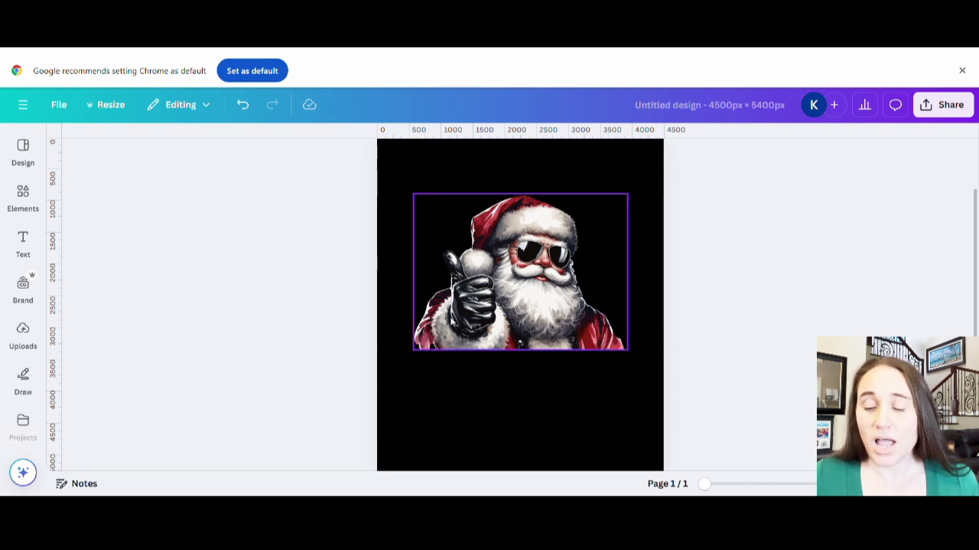
pyautogui.click(454, 180)
pyautogui.click(568, 335)
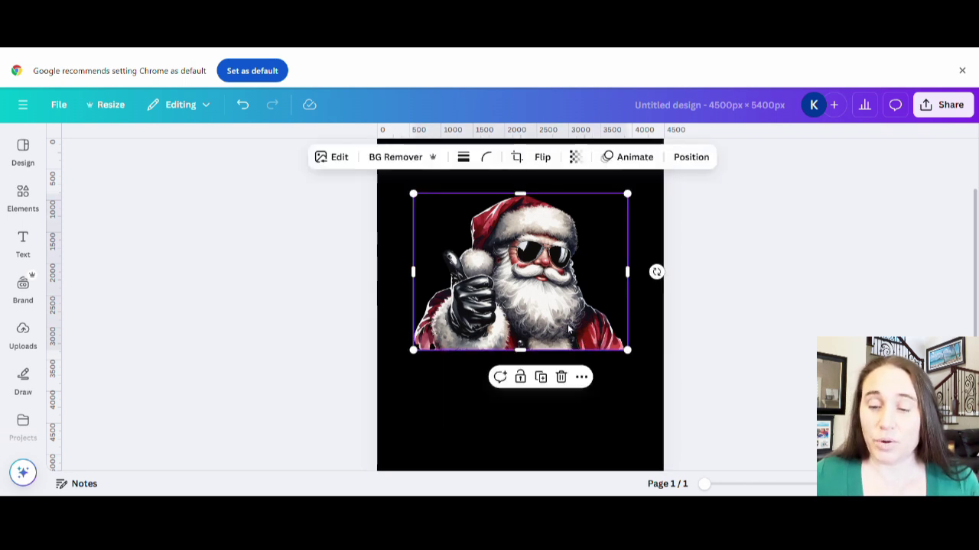
pyautogui.click(582, 386)
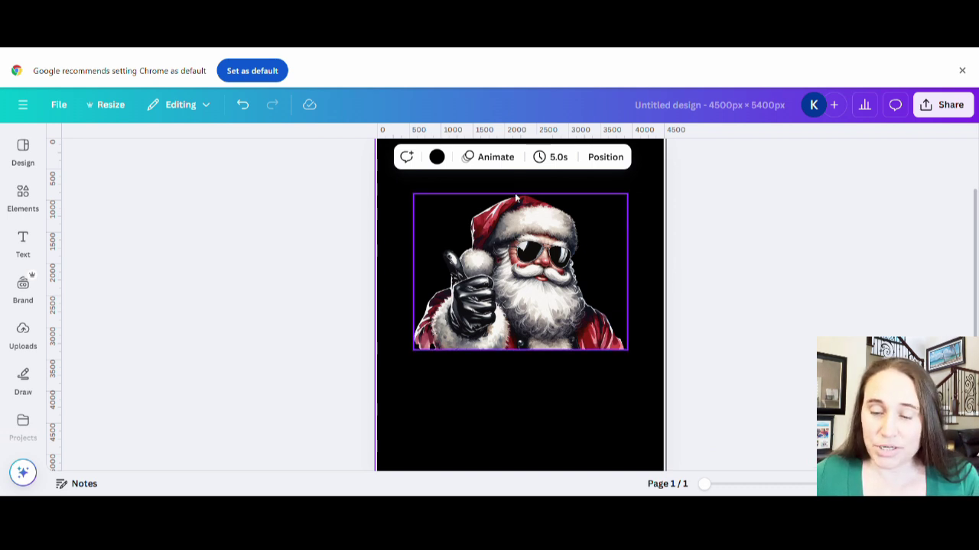
# - Add a 'merry christmas' text box and move it near the top of the page
pyautogui.press('t')
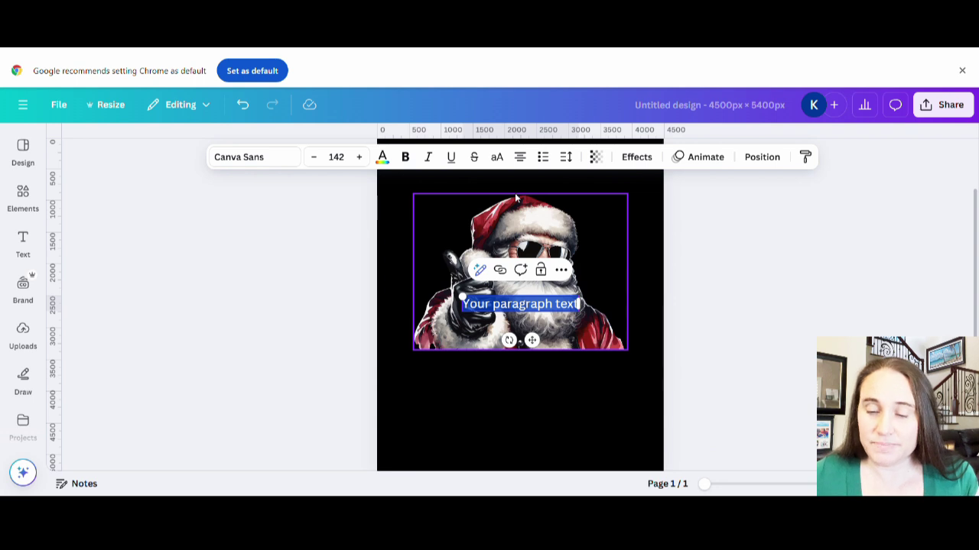
pyautogui.write('merry')
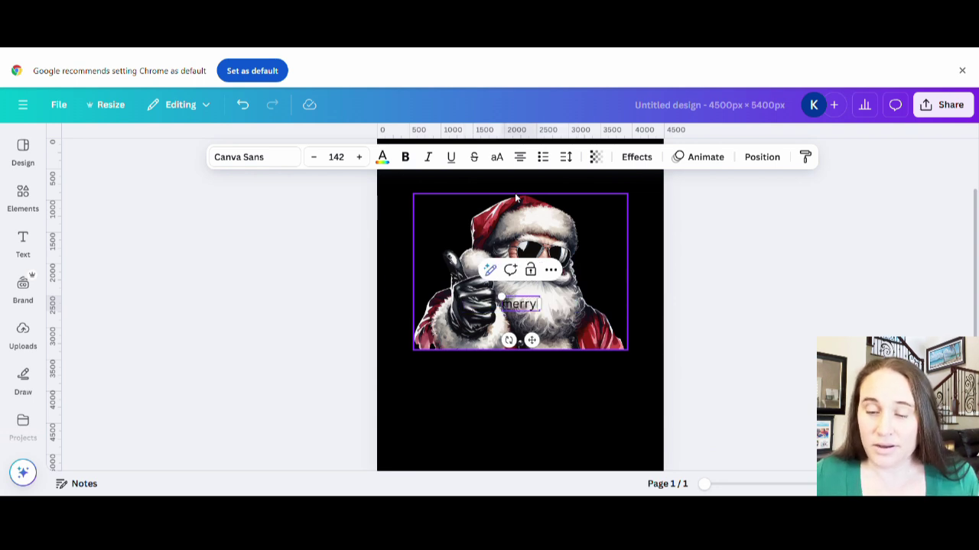
pyautogui.write(' christmas')
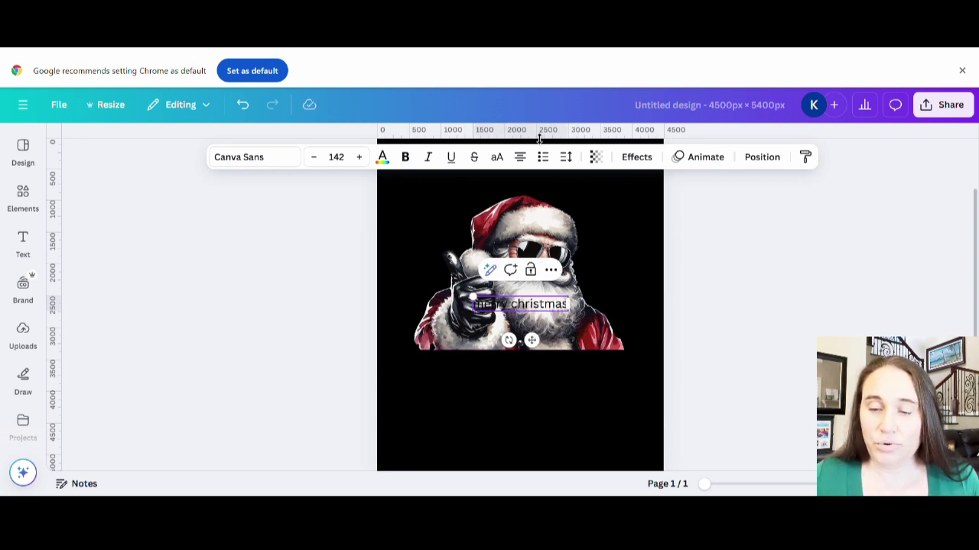
pyautogui.click(546, 389)
pyautogui.moveTo(522, 315); pyautogui.dragTo(523, 184)
# - Colour the heading off-white, enlarge it to size 291, and centre it at the top
pyautogui.click(383, 158)
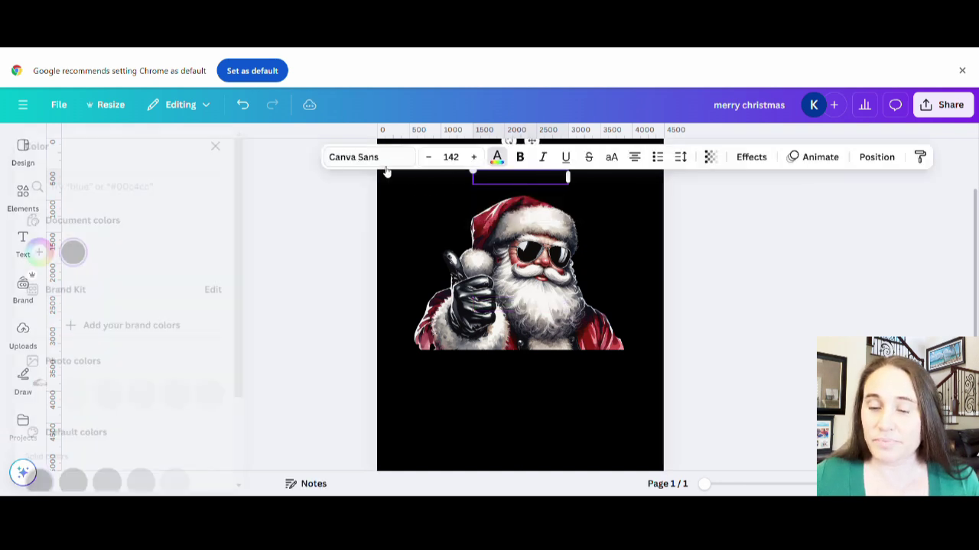
pyautogui.click(145, 396)
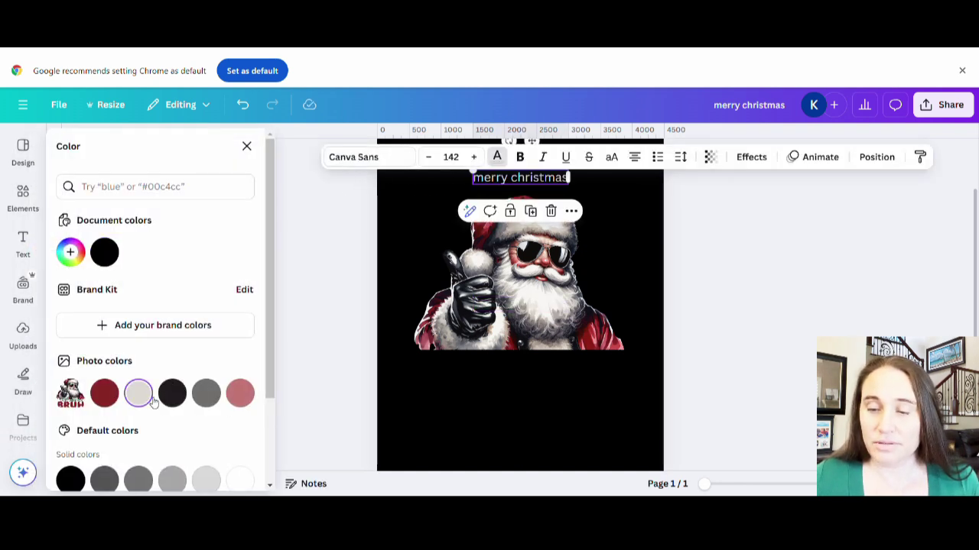
pyautogui.click(799, 303)
pyautogui.click(538, 182)
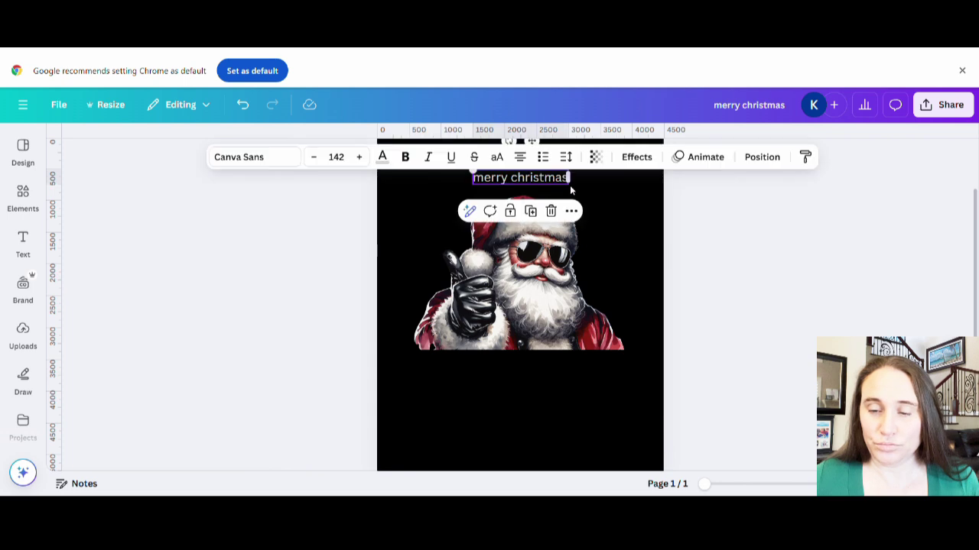
pyautogui.moveTo(577, 194); pyautogui.dragTo(691, 250)
pyautogui.moveTo(599, 198); pyautogui.dragTo(561, 174)
pyautogui.click(761, 307)
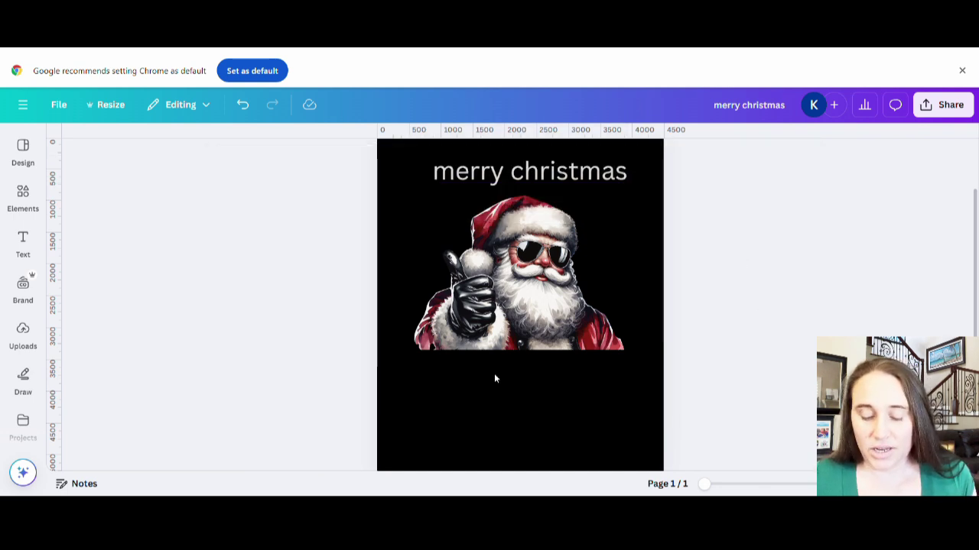
# - Add a 'bruh' text box and place it below the Santa graphic
pyautogui.press('t')
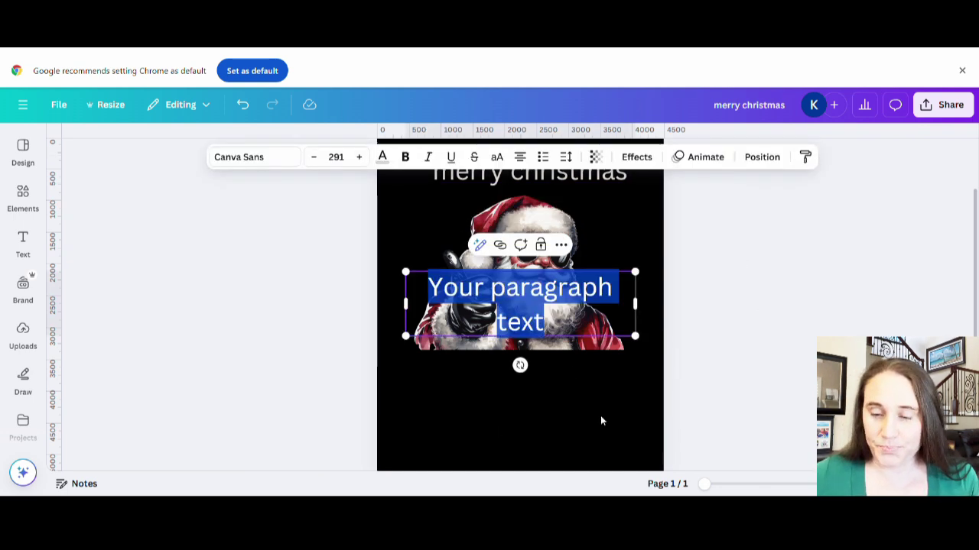
pyautogui.press('BackSpace')
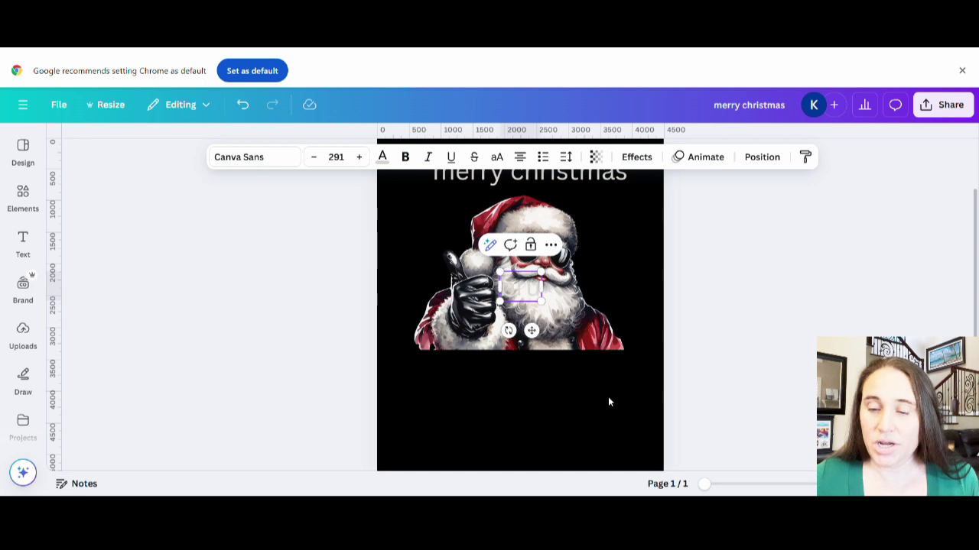
pyautogui.write('bruh')
pyautogui.click(642, 379)
pyautogui.moveTo(520, 287); pyautogui.dragTo(541, 390)
# - Set both MERRY CHRISTMAS and BRUH to uppercase
pyautogui.click(530, 174)
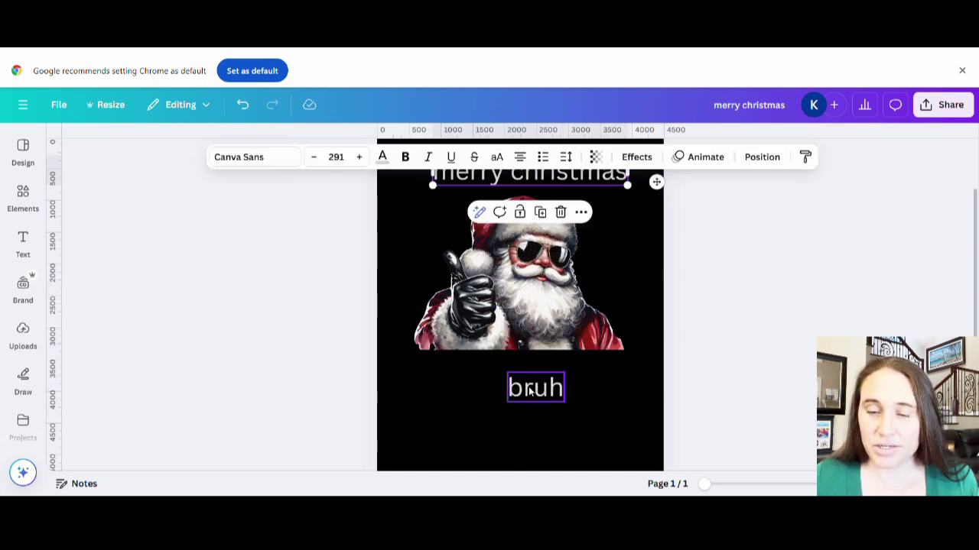
pyautogui.click(496, 157)
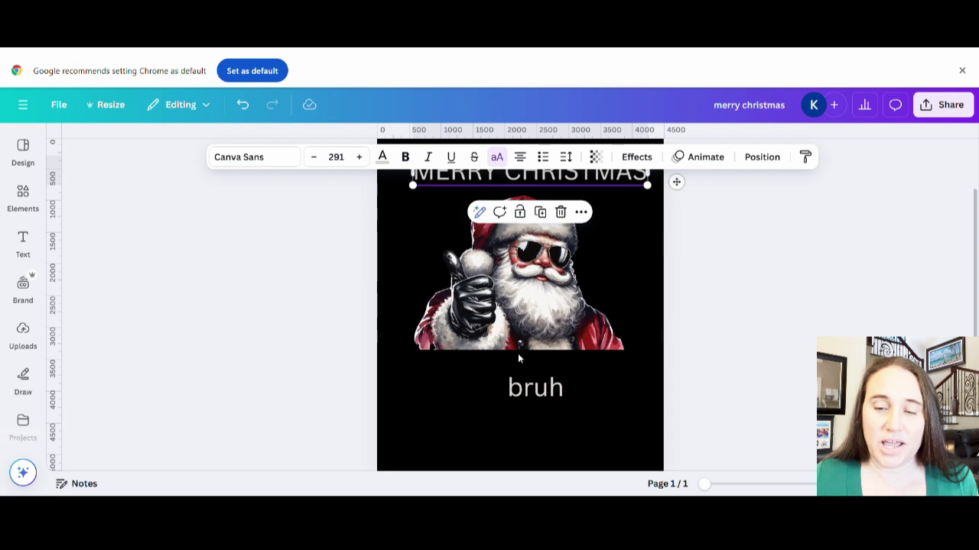
pyautogui.click(518, 377)
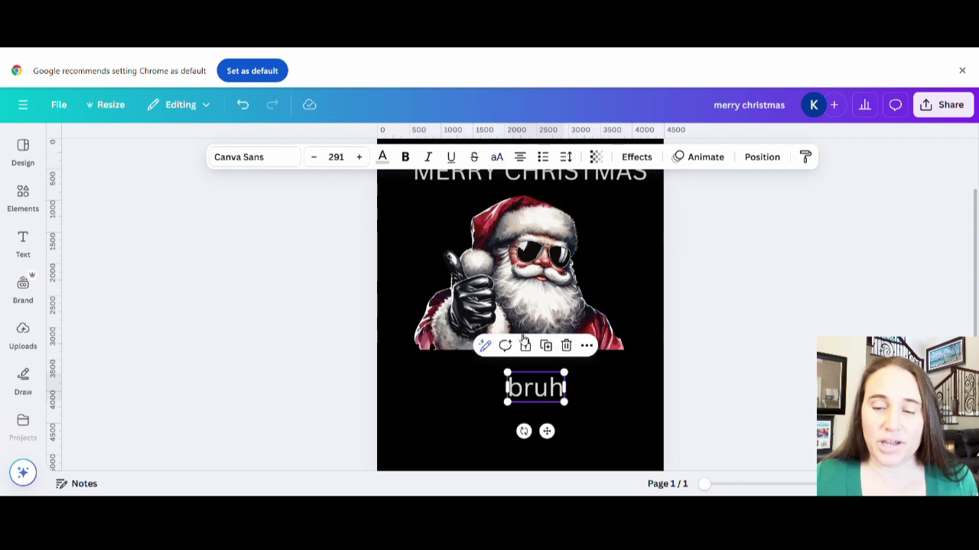
pyautogui.click(497, 158)
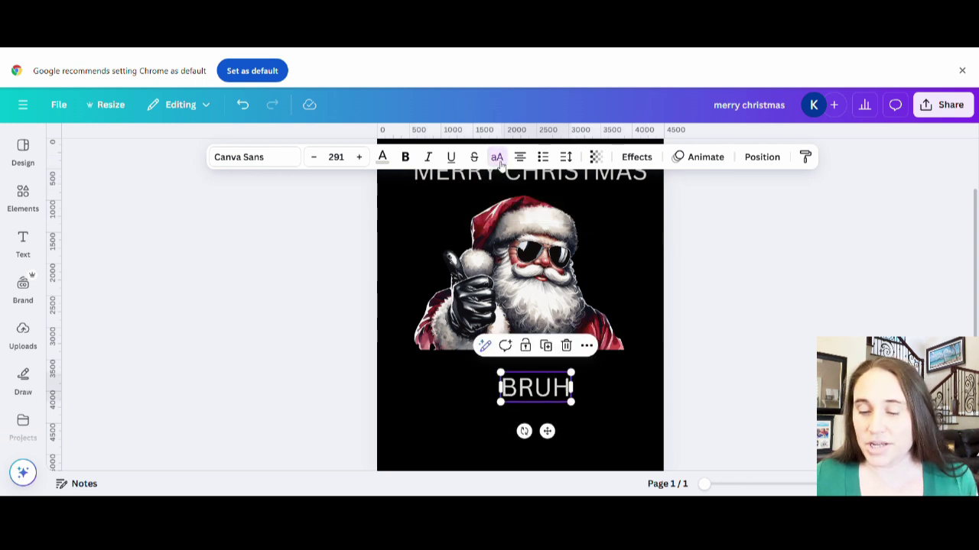
pyautogui.click(497, 158)
pyautogui.click(497, 157)
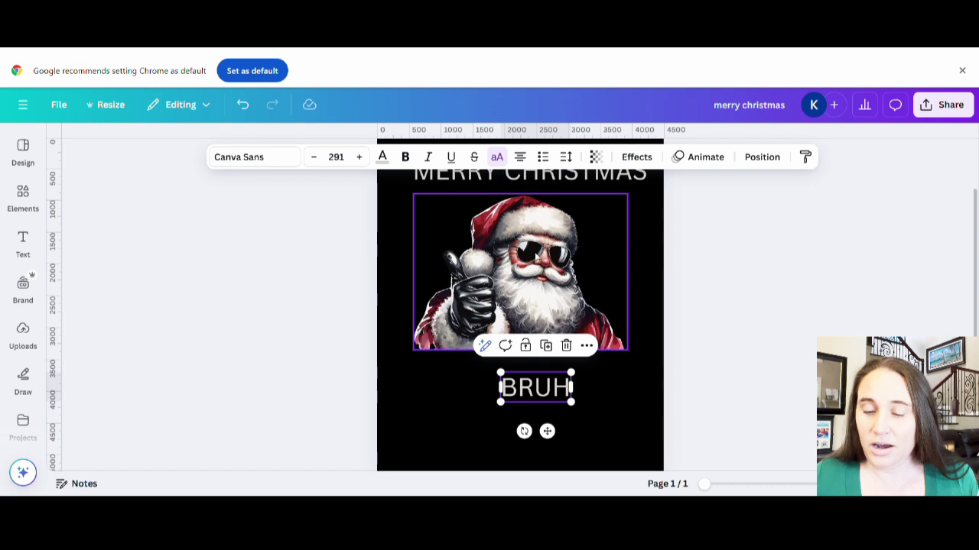
pyautogui.click(656, 342)
# - Enlarge BRUH to size 830, nudge it into place, and reselect the heading
pyautogui.click(509, 395)
pyautogui.moveTo(500, 373); pyautogui.dragTo(412, 377)
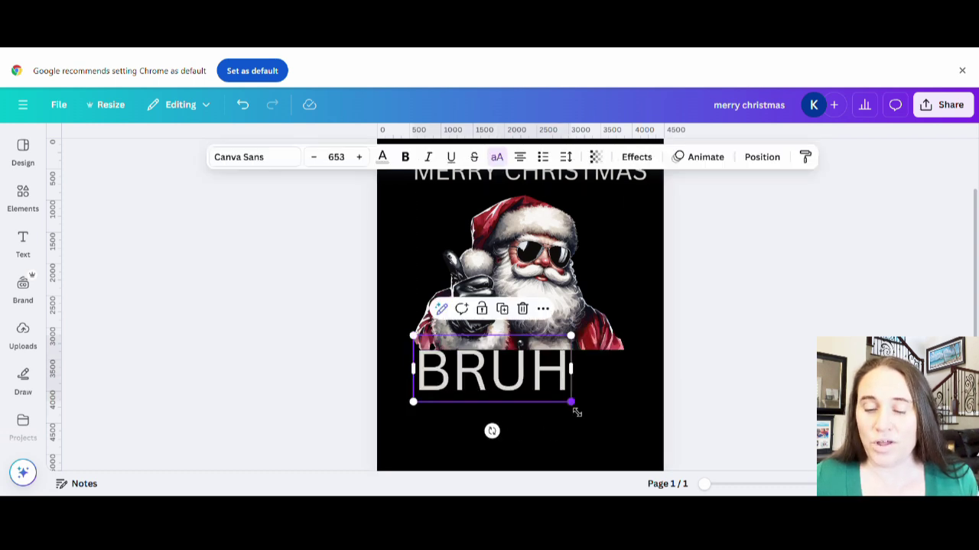
pyautogui.moveTo(573, 402); pyautogui.dragTo(613, 422)
pyautogui.click(608, 440)
pyautogui.moveTo(524, 370)
pyautogui.mouseDown()
pyautogui.moveTo(542, 378)
pyautogui.moveTo(525, 373)
pyautogui.mouseUp()
pyautogui.scroll(1, 525, 372)
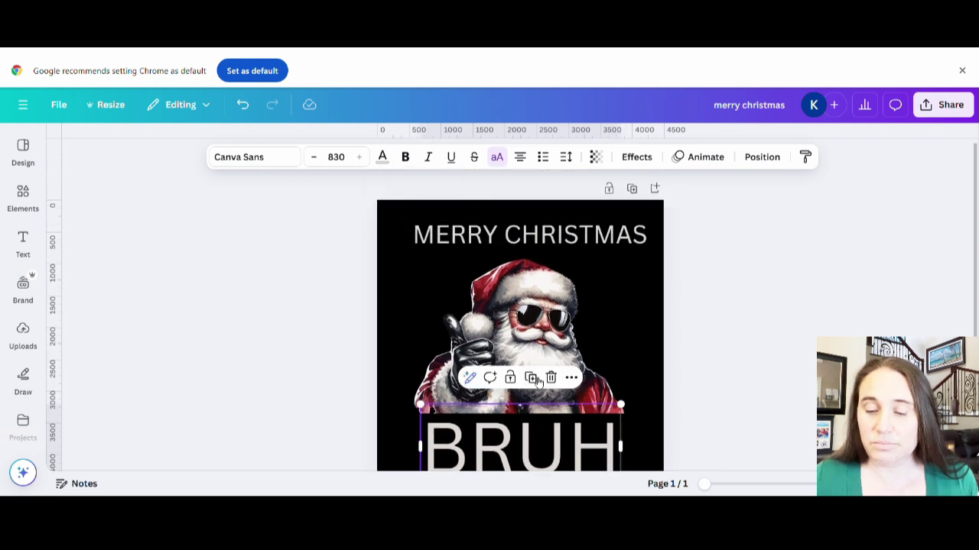
pyautogui.click(555, 235)
pyautogui.click(557, 241)
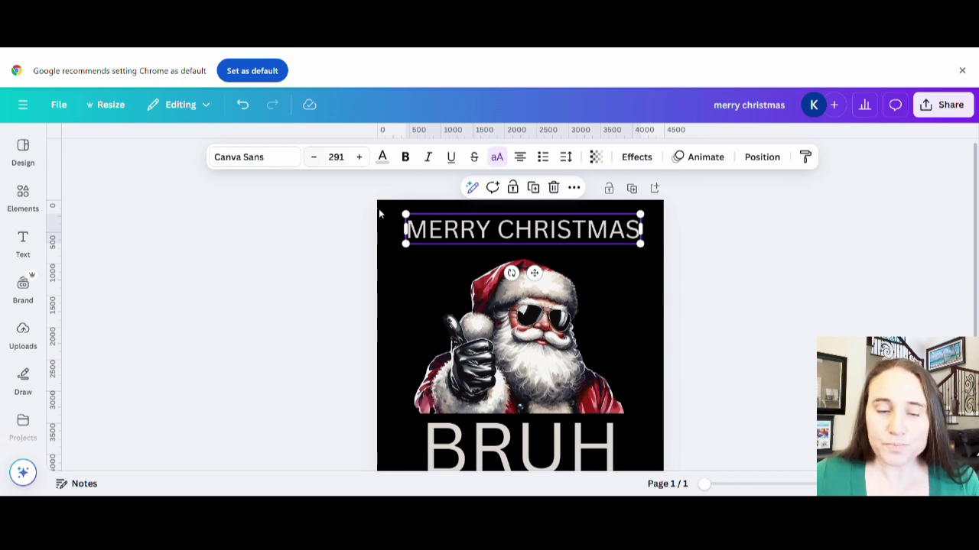
# - Search fonts for 'bold' and try Bernoru, PAALALABAS WIDE and Germania One on the heading
pyautogui.click(467, 234)
pyautogui.click(282, 161)
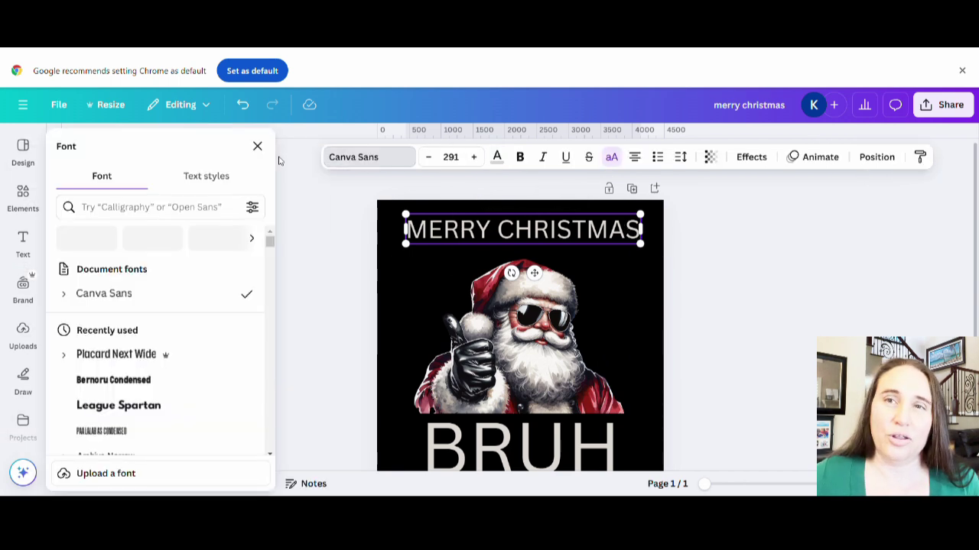
pyautogui.click(157, 215)
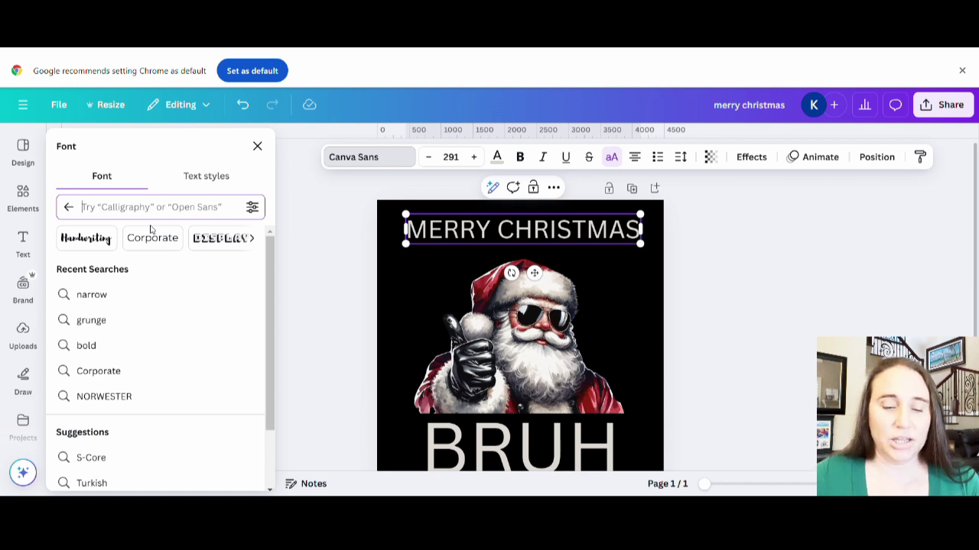
pyautogui.write('bold')
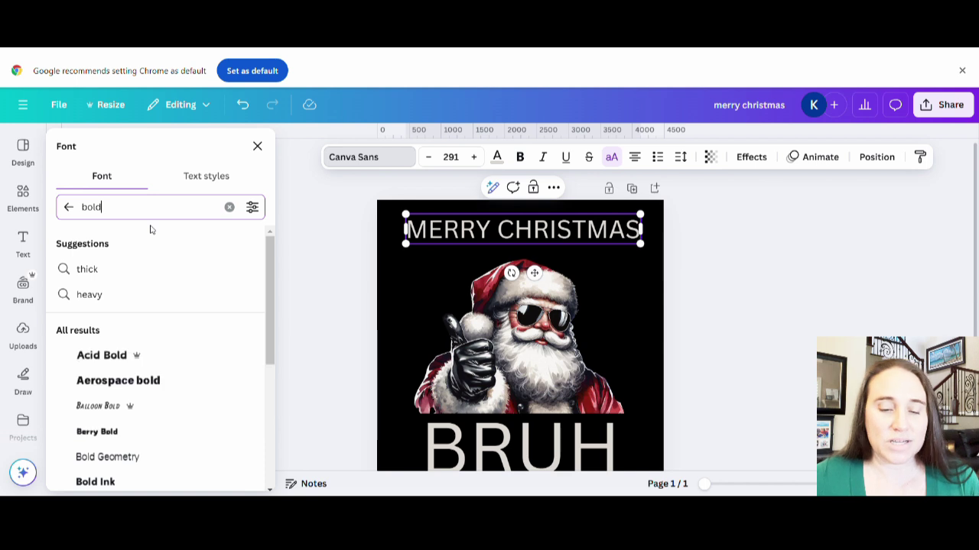
pyautogui.scroll(-3, 173, 286)
pyautogui.scroll(-6, 187, 375)
pyautogui.scroll(-3, 138, 306)
pyautogui.click(119, 313)
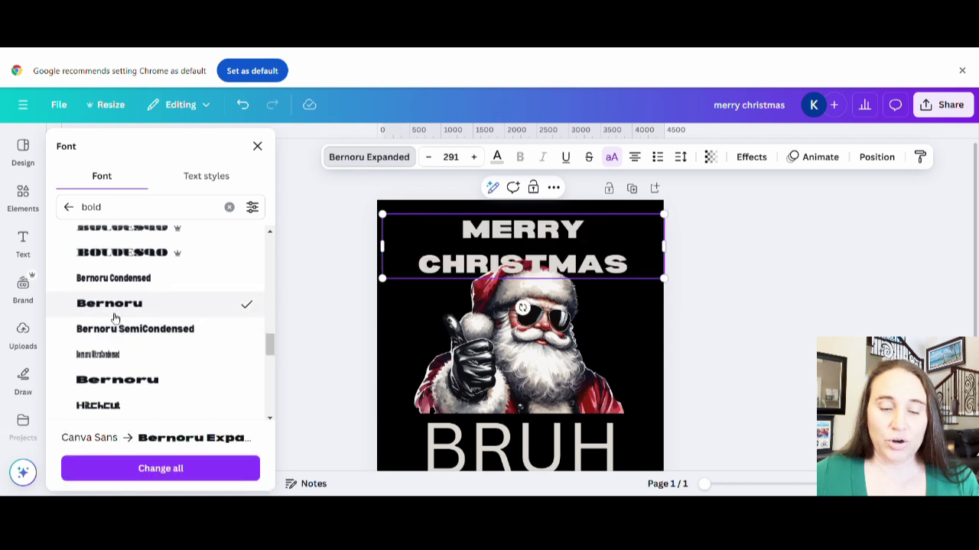
pyautogui.click(118, 379)
pyautogui.scroll(-3, 102, 370)
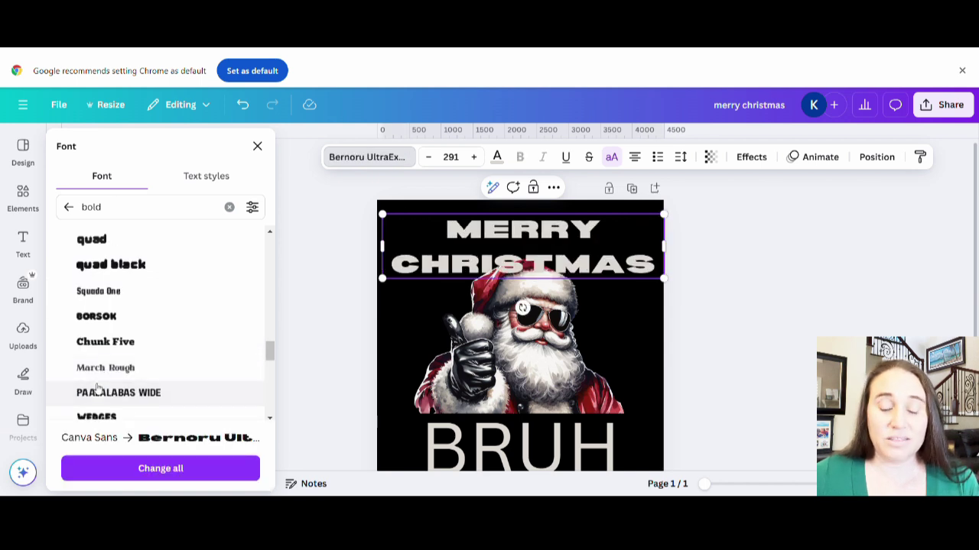
pyautogui.click(107, 392)
pyautogui.scroll(-3, 107, 344)
pyautogui.click(107, 368)
pyautogui.scroll(-5, 125, 350)
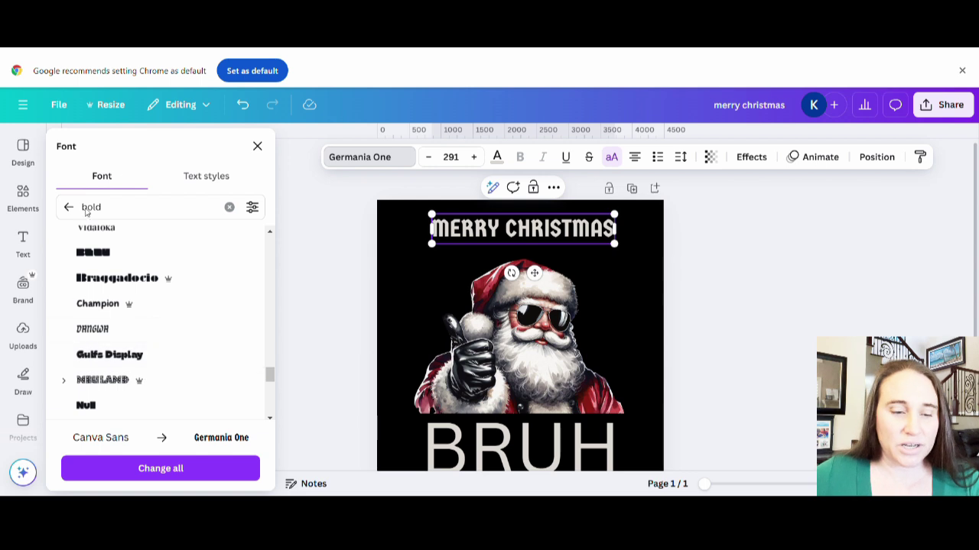
# - Search 'itc motte' and apply ITC Motter Corpus to MERRY CHRISTMAS and BRUH
pyautogui.doubleClick(122, 214)
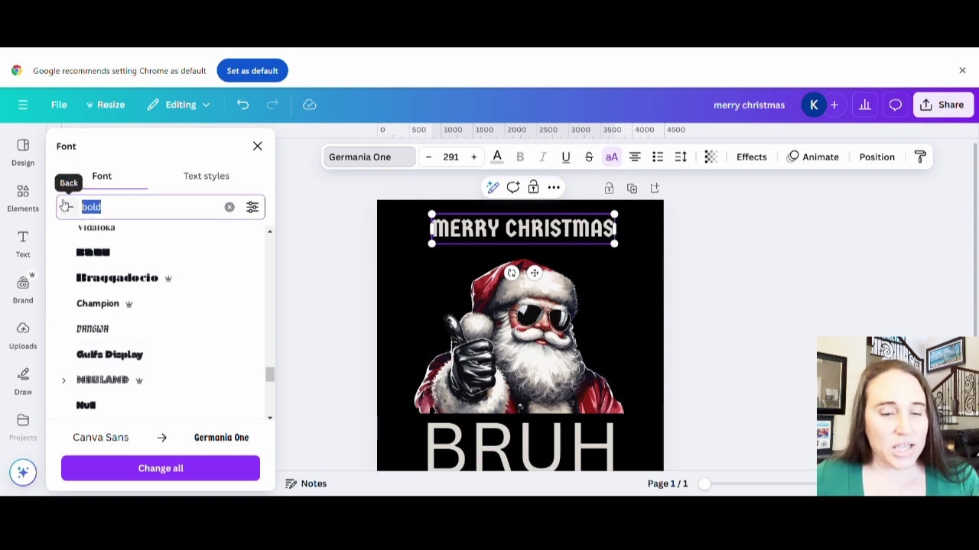
pyautogui.press('BackSpace')
pyautogui.write('itc motter co')
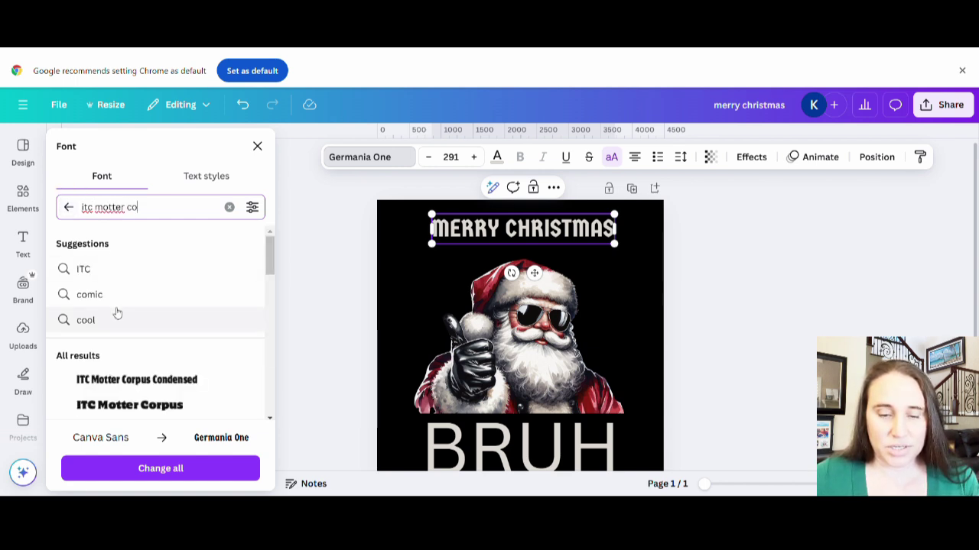
pyautogui.scroll(-3, 122, 314)
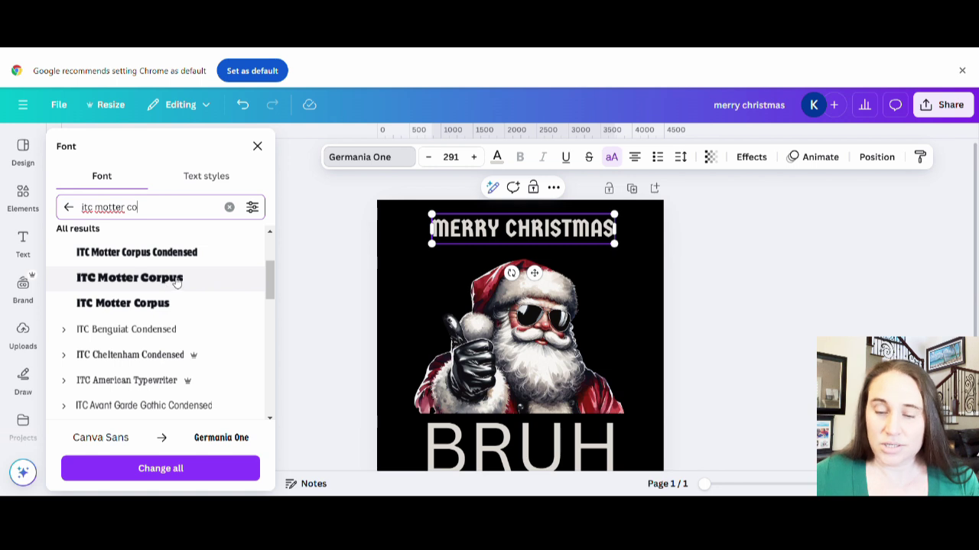
pyautogui.click(157, 304)
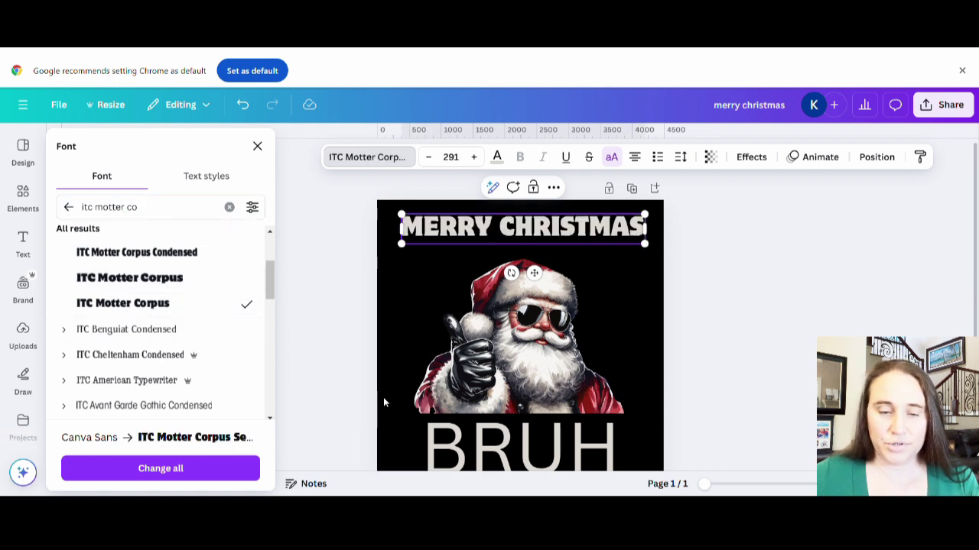
pyautogui.click(474, 444)
pyautogui.click(134, 303)
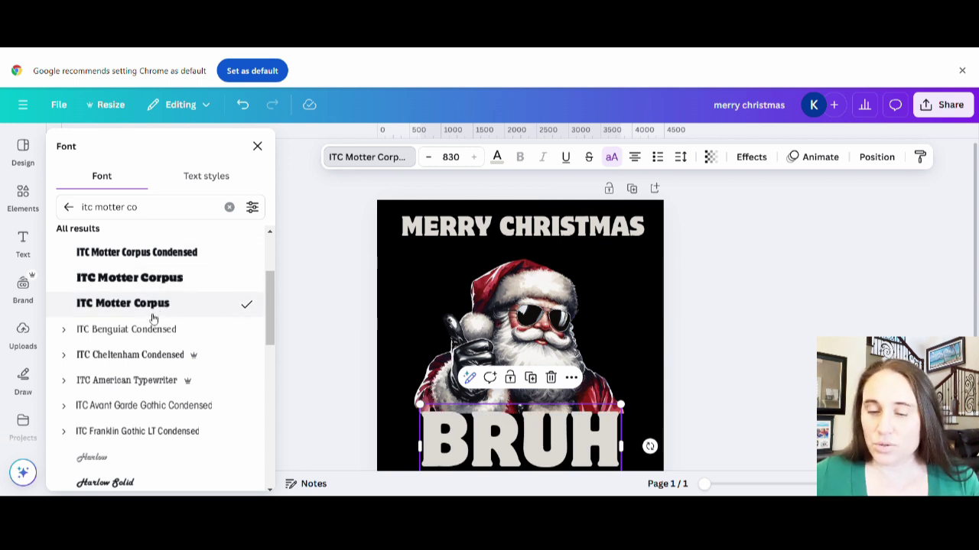
# - Enlarge BRUH slightly and centre it on the page
pyautogui.press('Escape')
pyautogui.scroll(-3, 536, 459)
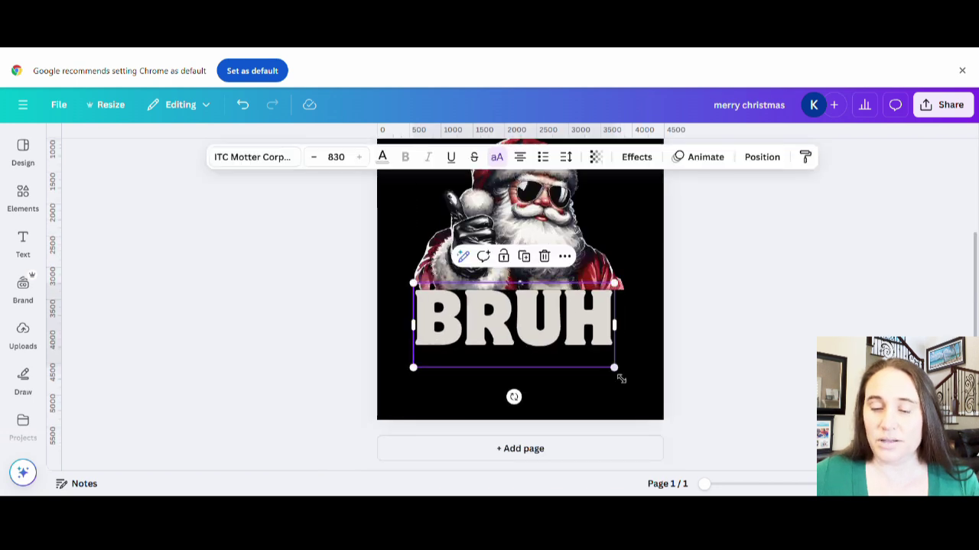
pyautogui.moveTo(617, 372); pyautogui.dragTo(642, 388)
pyautogui.moveTo(567, 352); pyautogui.dragTo(568, 356)
pyautogui.click(749, 328)
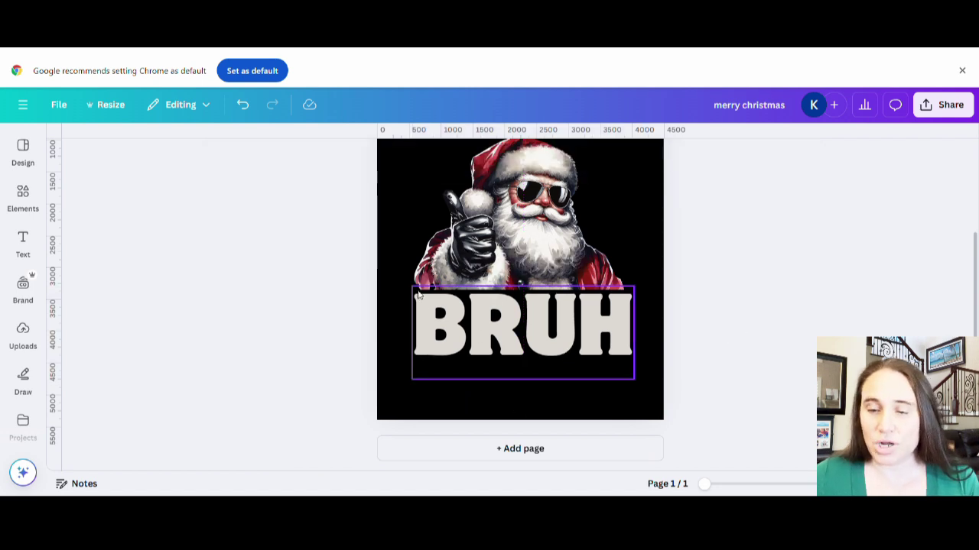
# - Apply the Curve effect to MERRY CHRISTMAS and flatten the arch to a curve of 41
pyautogui.scroll(2, 644, 325)
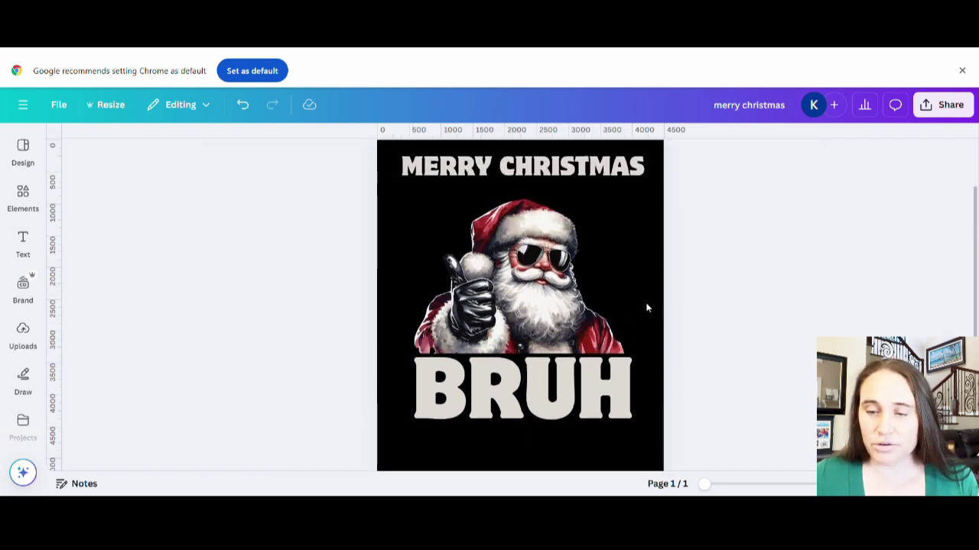
pyautogui.click(558, 179)
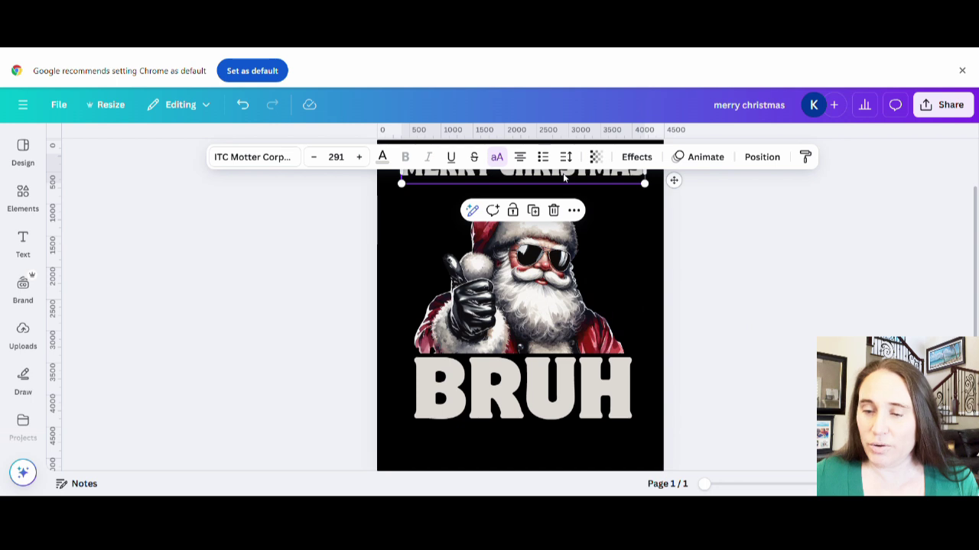
pyautogui.click(736, 234)
pyautogui.click(609, 175)
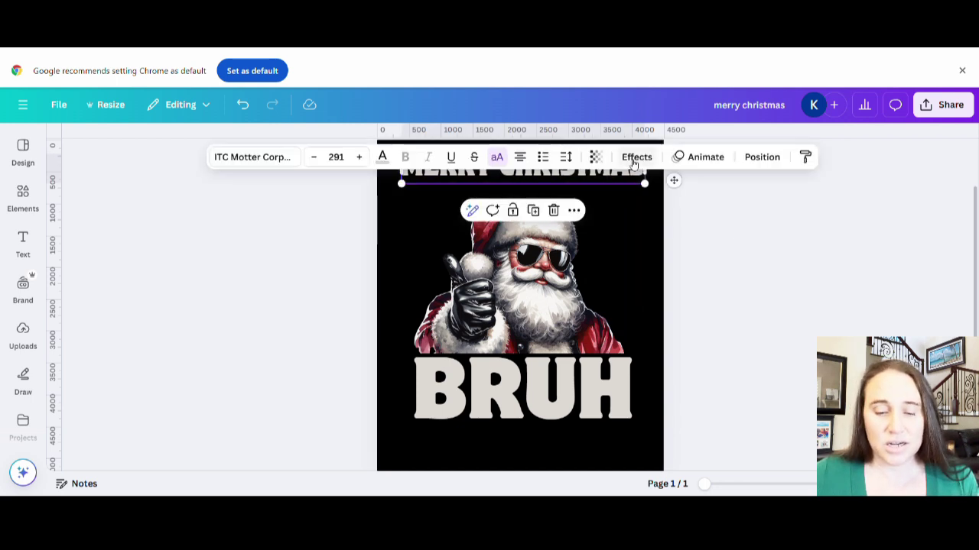
pyautogui.click(633, 162)
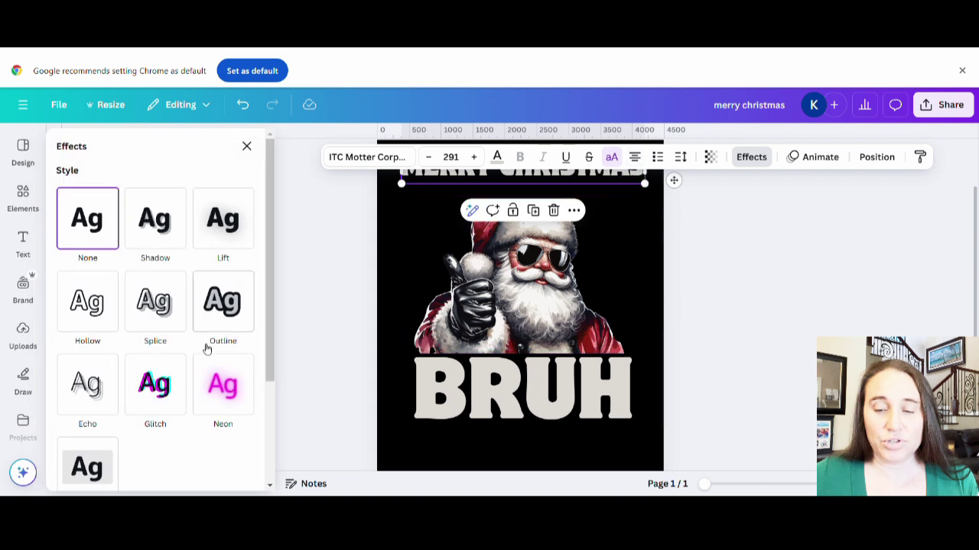
pyautogui.scroll(-3, 158, 400)
pyautogui.click(175, 457)
pyautogui.scroll(-1, 178, 375)
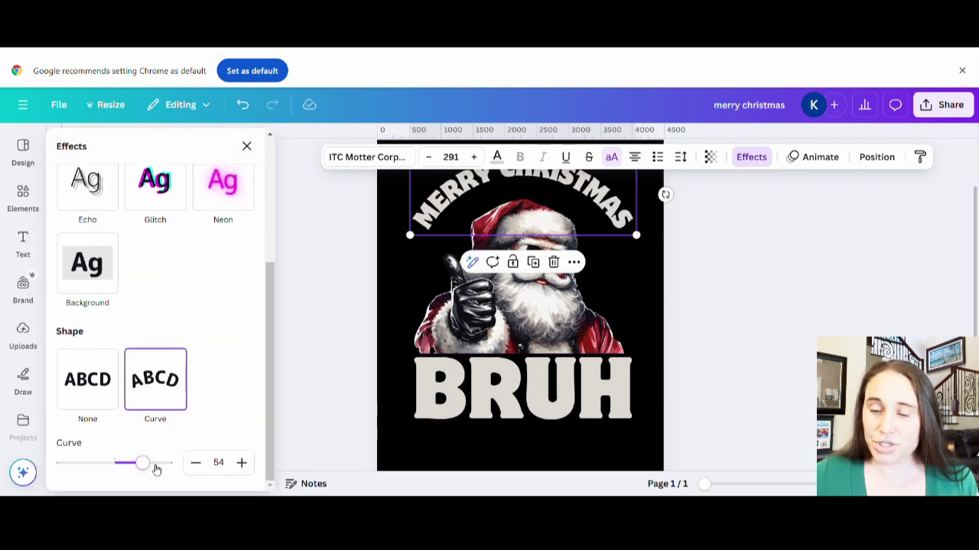
pyautogui.moveTo(146, 464); pyautogui.dragTo(135, 463)
# - Resize the curved MERRY CHRISTMAS to size 312 and centre it across the top
pyautogui.moveTo(642, 225); pyautogui.dragTo(696, 304)
pyautogui.moveTo(607, 216); pyautogui.dragTo(581, 264)
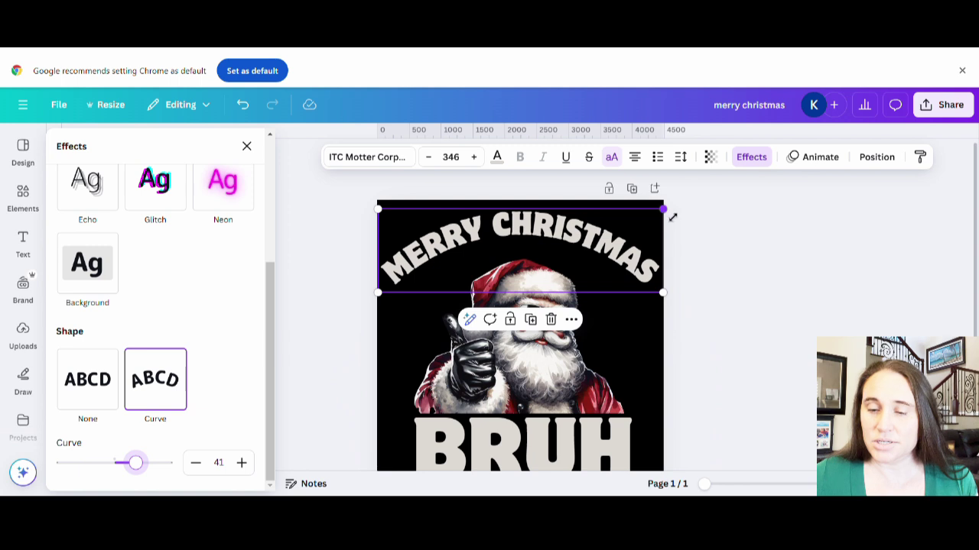
pyautogui.moveTo(662, 209); pyautogui.dragTo(646, 227)
pyautogui.moveTo(555, 260); pyautogui.dragTo(555, 263)
pyautogui.click(808, 280)
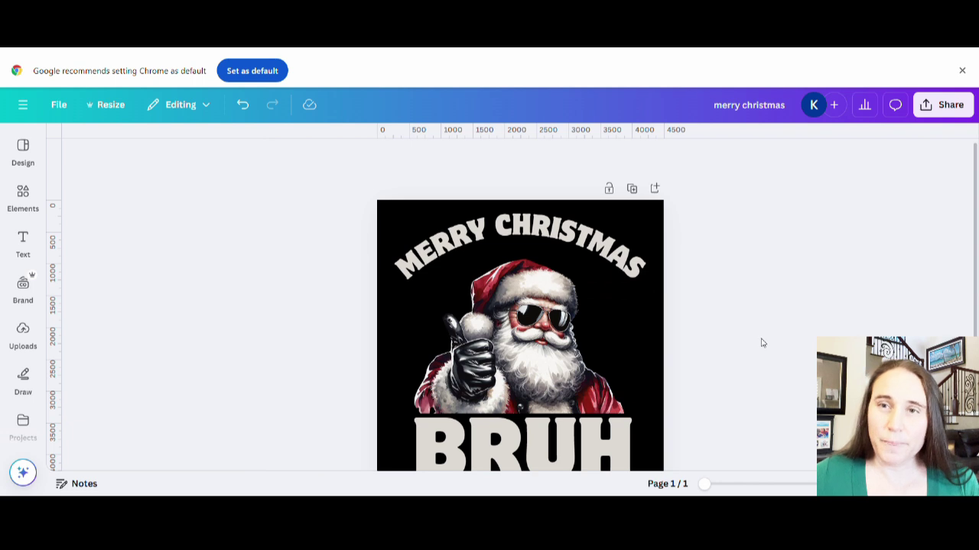
# - Colour MERRY CHRISTMAS off-white #F7F6F3, sampled from Santa's beard with the eyedropper
pyautogui.scroll(-3, 581, 359)
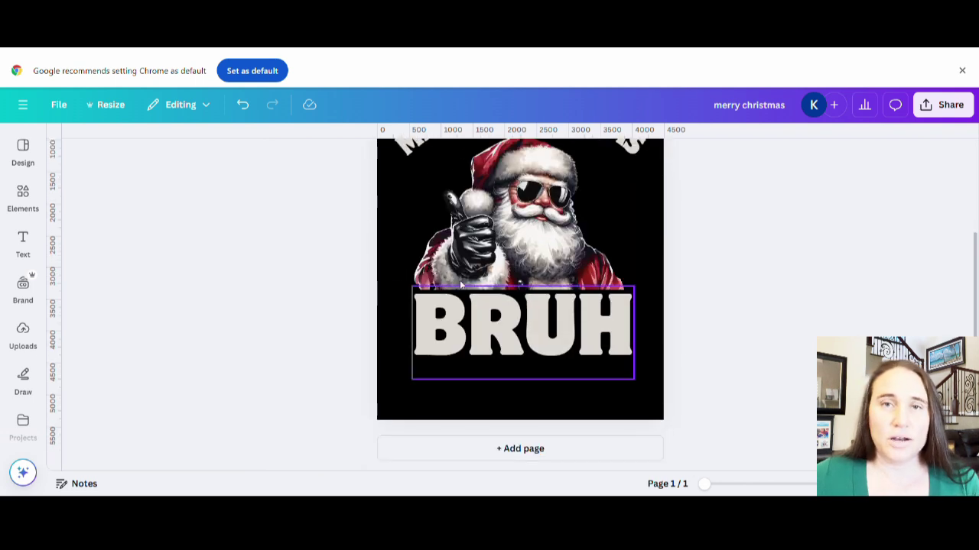
pyautogui.scroll(3, 525, 303)
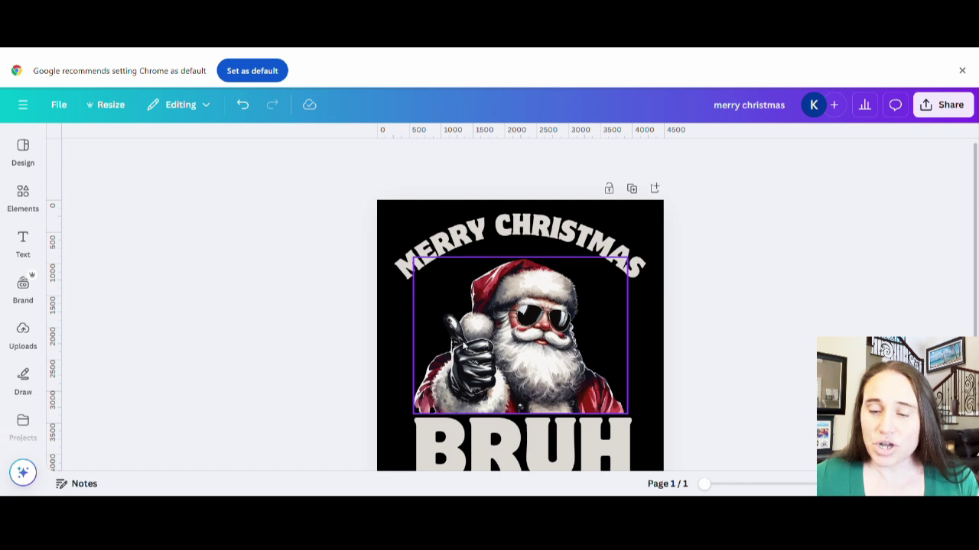
pyautogui.click(432, 273)
pyautogui.click(381, 159)
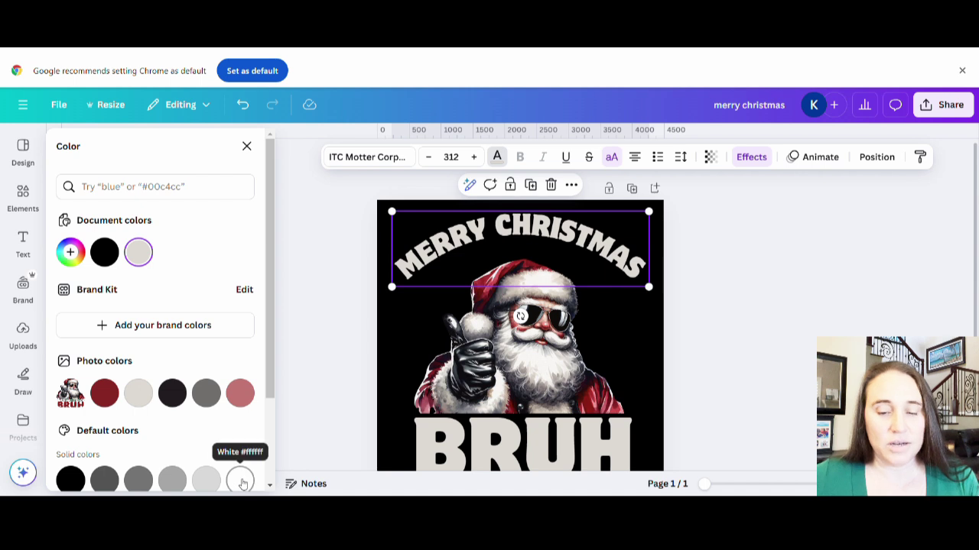
pyautogui.click(241, 479)
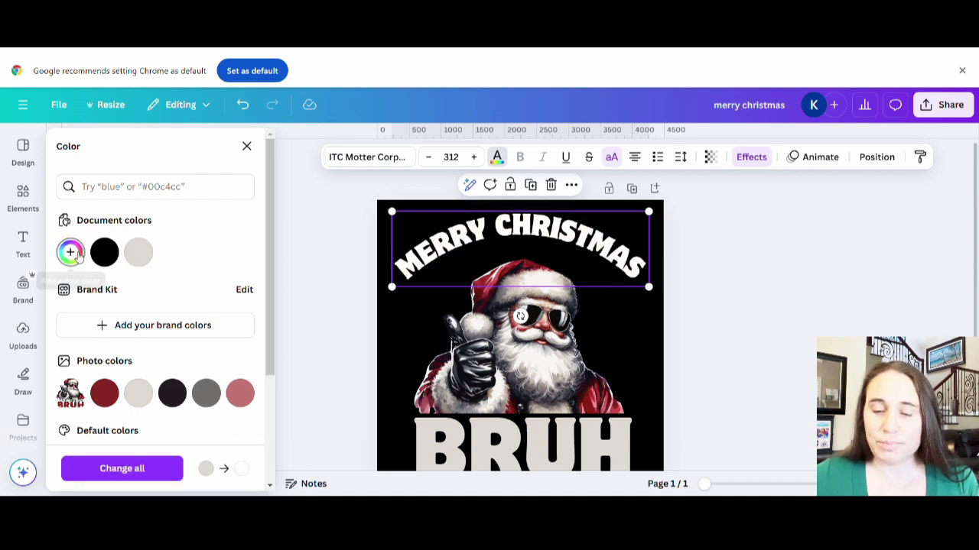
pyautogui.click(70, 252)
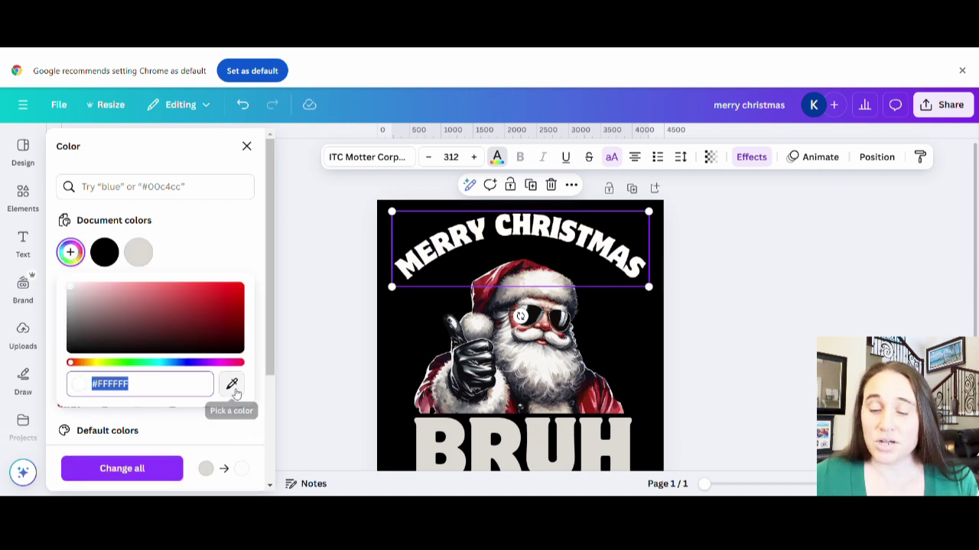
pyautogui.click(231, 384)
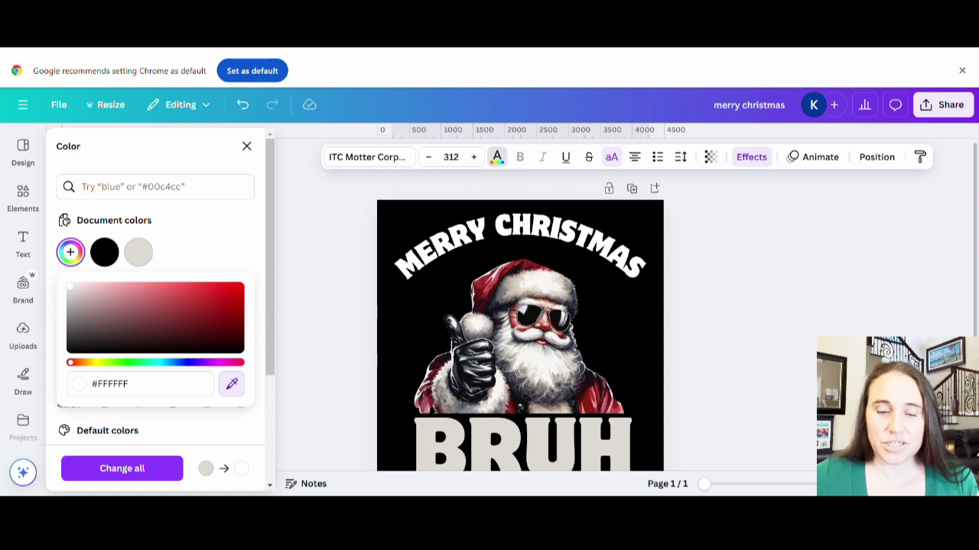
pyautogui.click(538, 368)
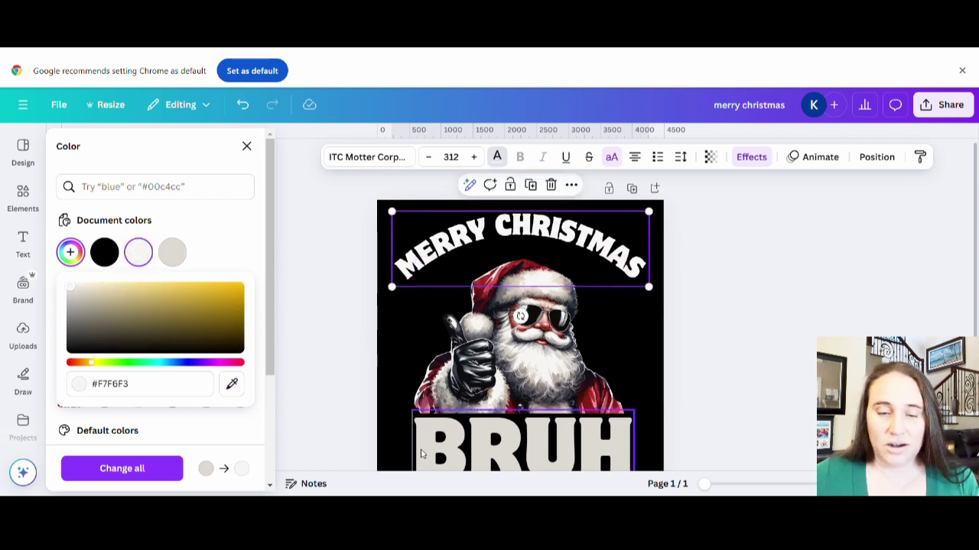
# - Apply the same off-white #F7F6F3 swatch to BRUH
pyautogui.click(449, 435)
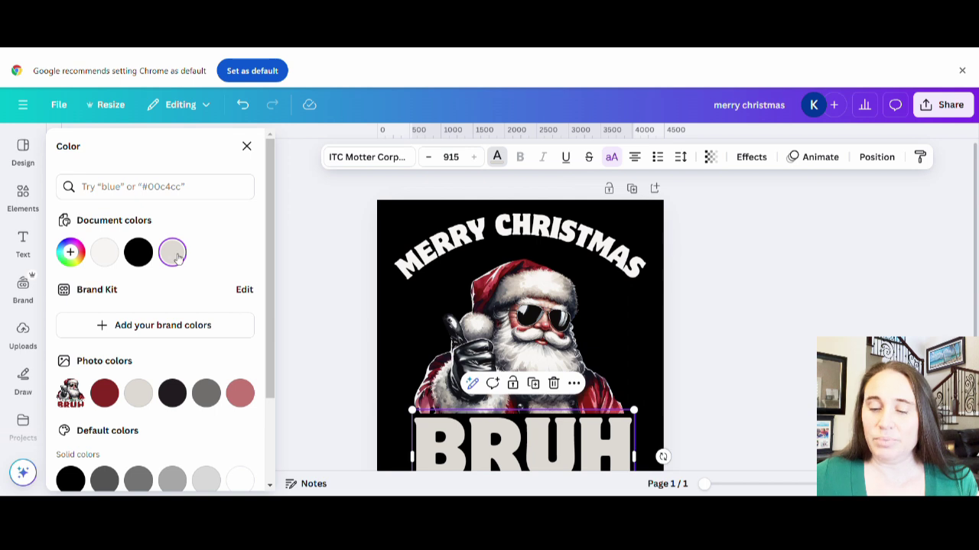
pyautogui.click(107, 255)
pyautogui.press('Escape')
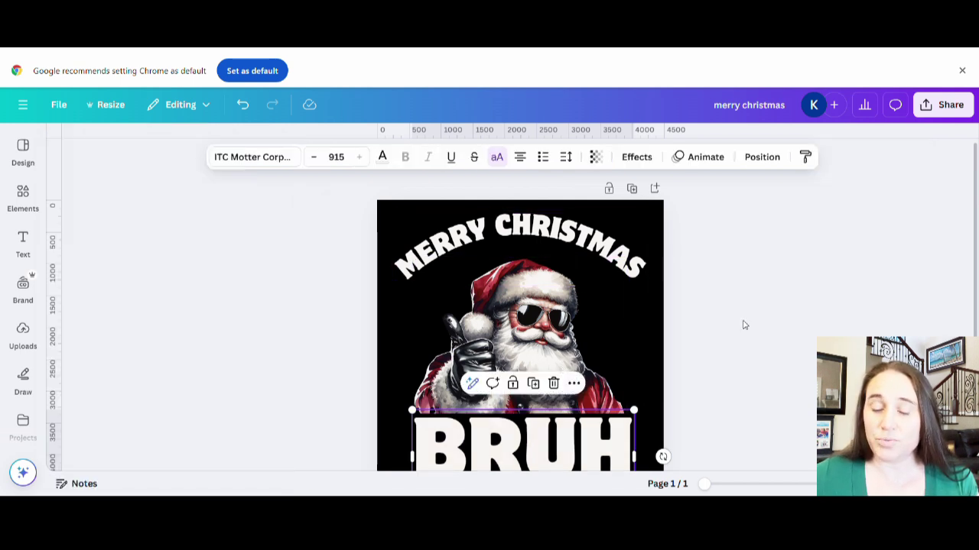
pyautogui.click(802, 318)
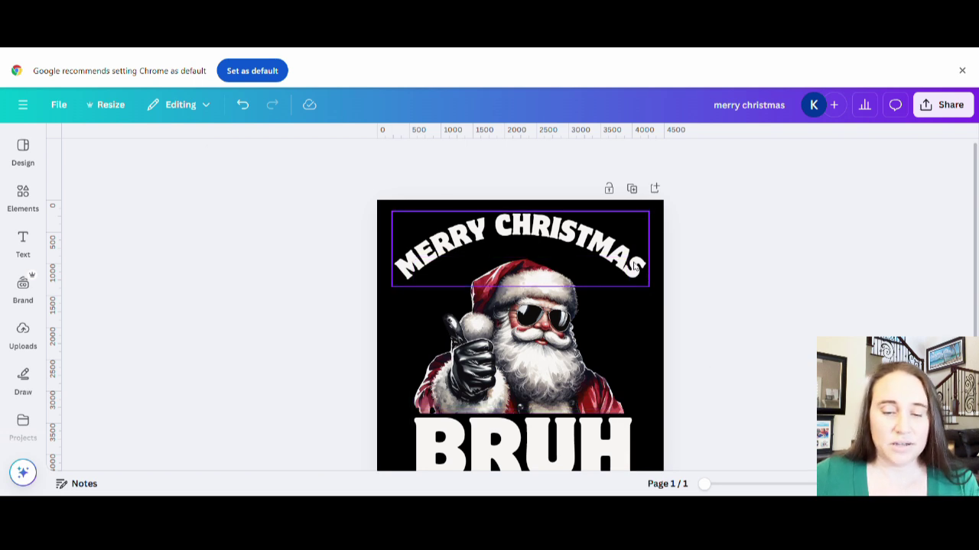
# - Outline MERRY CHRISTMAS in red #A62F33, sampled from Santa's hat, at thickness 107
pyautogui.click(636, 263)
pyautogui.click(637, 156)
pyautogui.click(219, 305)
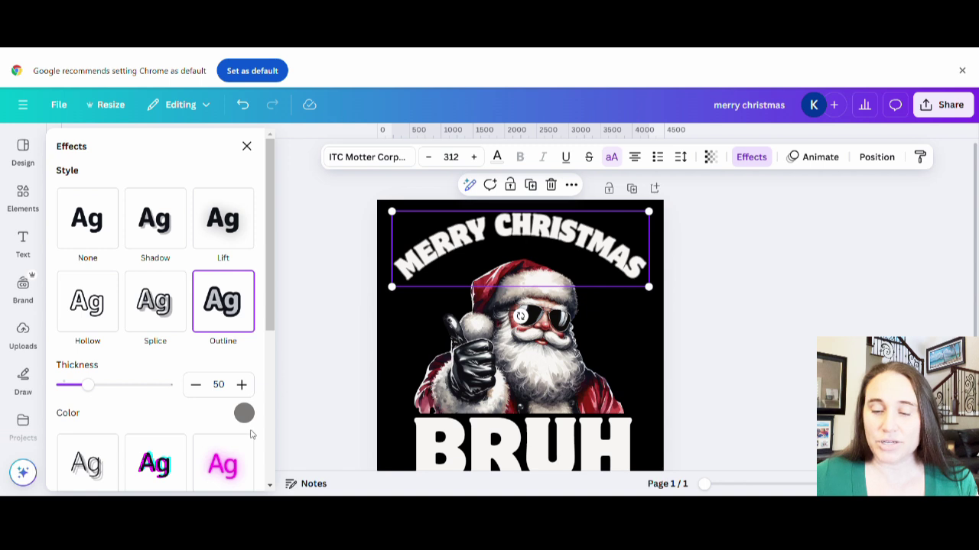
pyautogui.click(244, 413)
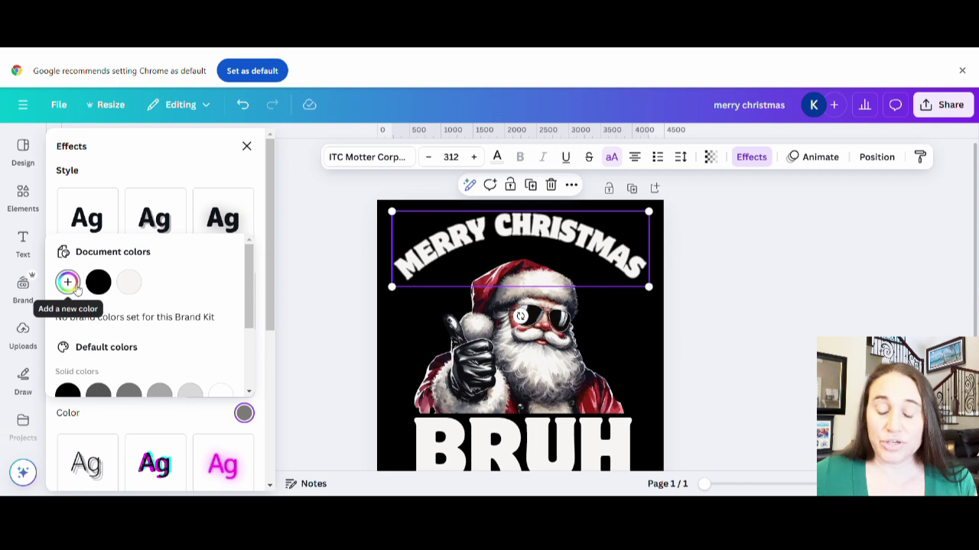
pyautogui.click(75, 284)
pyautogui.click(232, 413)
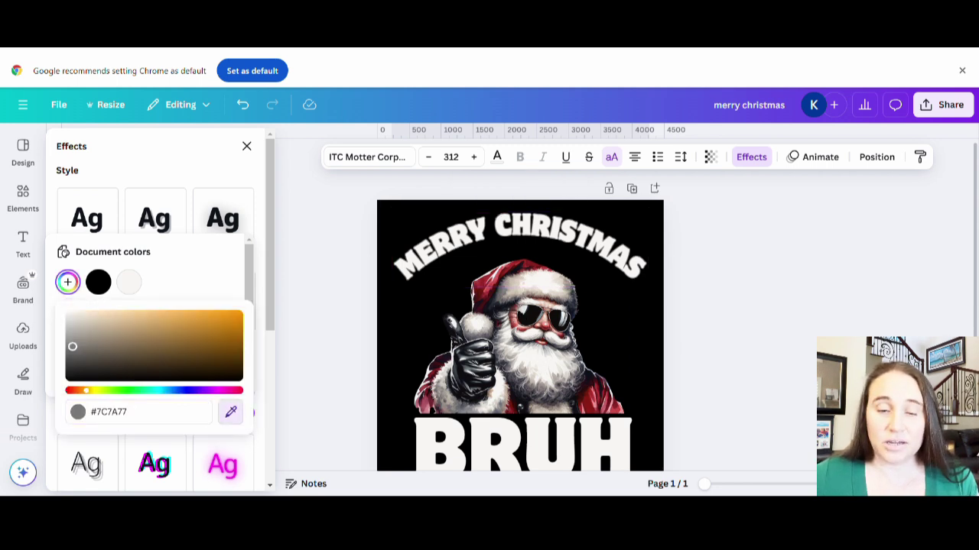
pyautogui.click(481, 287)
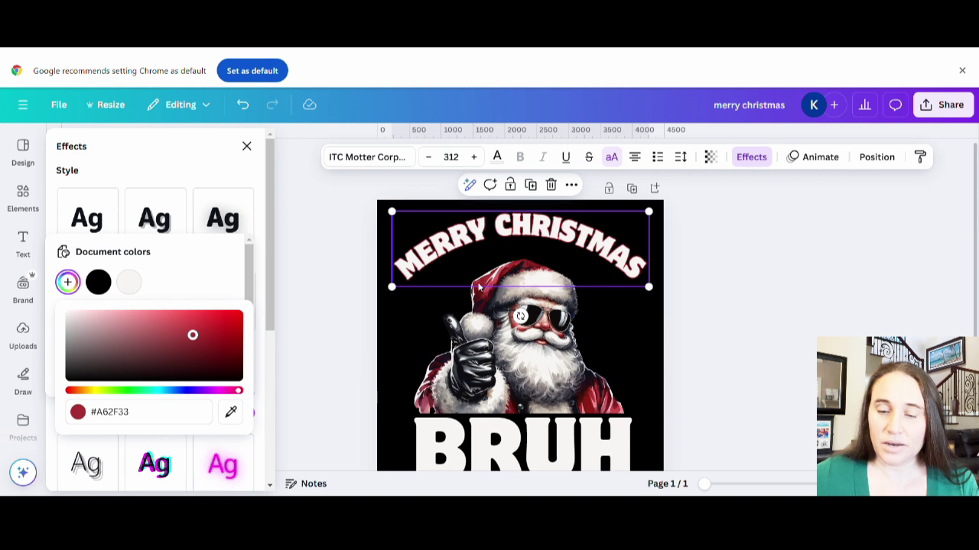
pyautogui.click(192, 166)
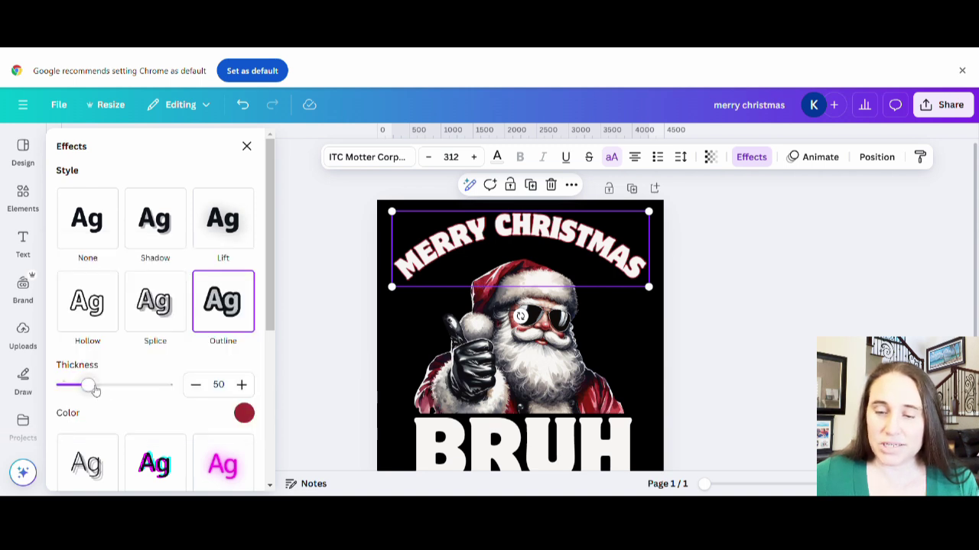
pyautogui.moveTo(95, 389); pyautogui.dragTo(116, 390)
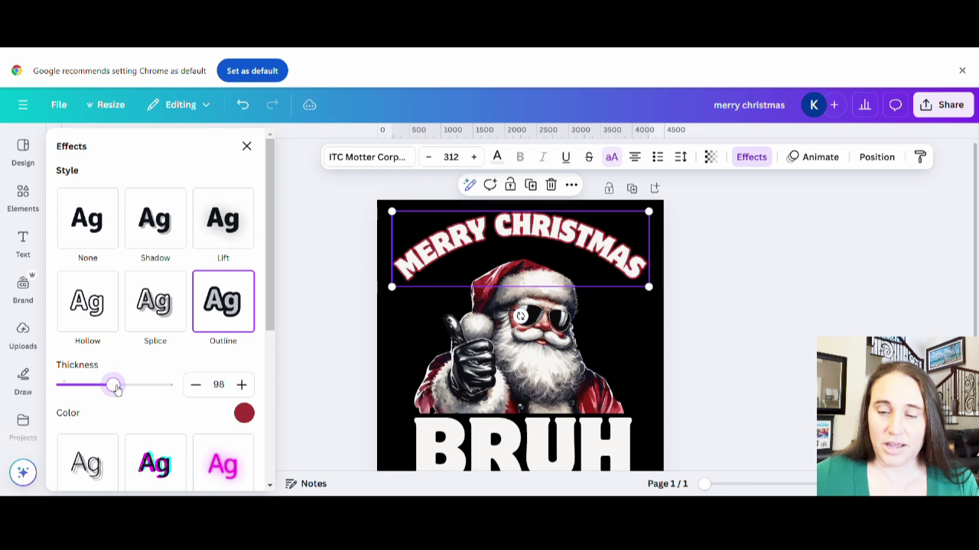
pyautogui.moveTo(116, 389); pyautogui.dragTo(121, 389)
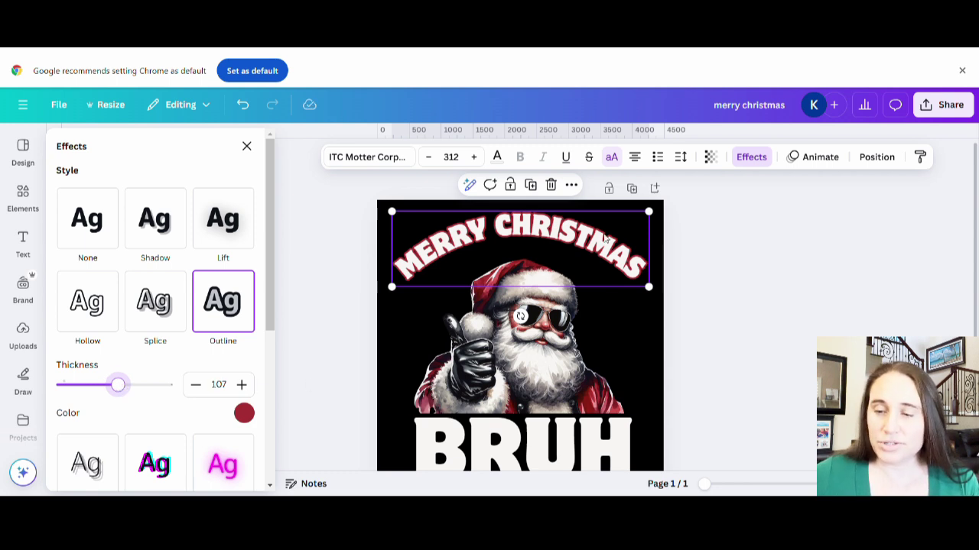
# - Add a red outline effect to the BRUH text
pyautogui.click(477, 459)
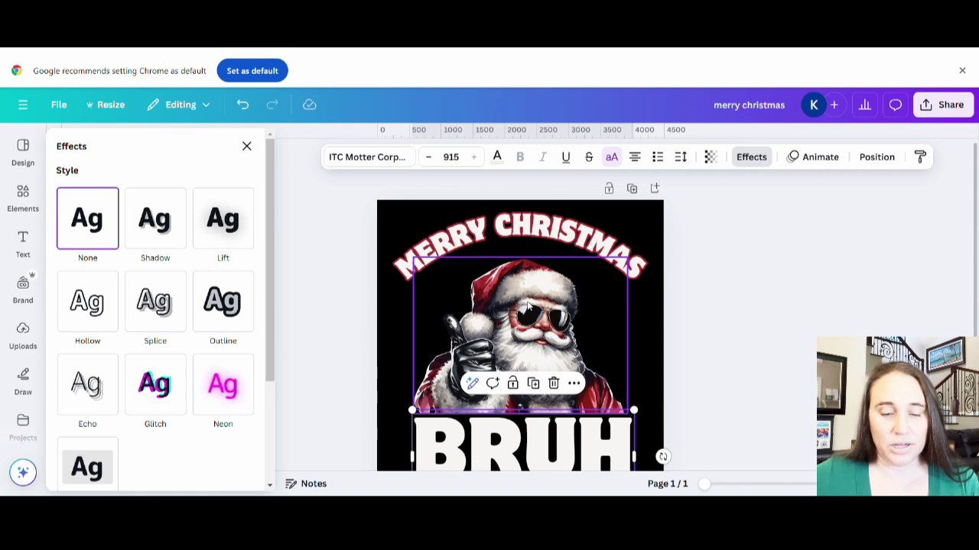
pyautogui.click(221, 318)
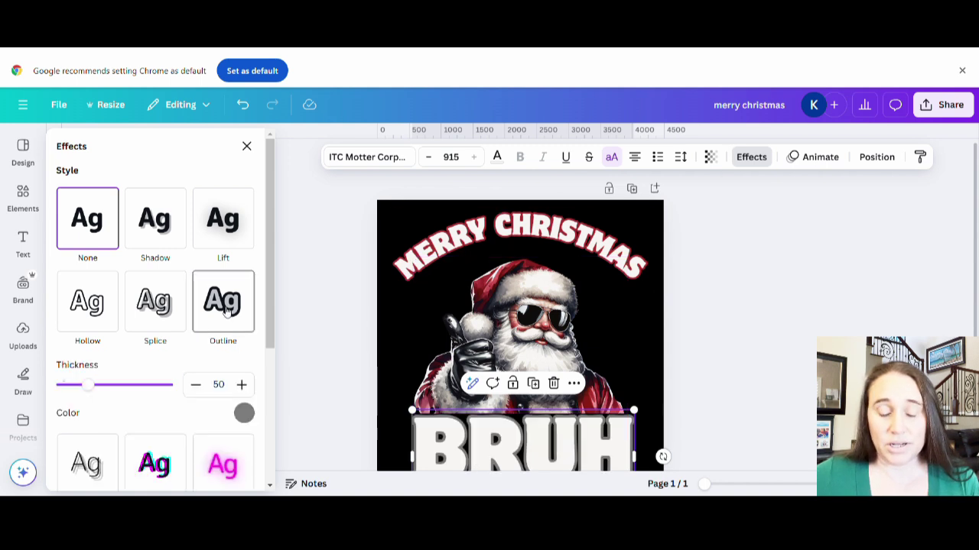
pyautogui.click(244, 414)
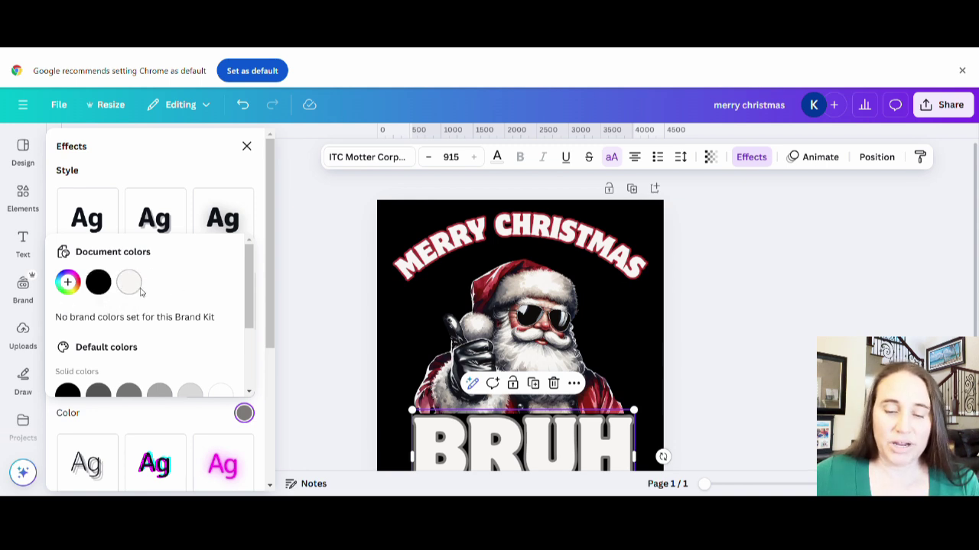
pyautogui.click(67, 282)
pyautogui.click(230, 412)
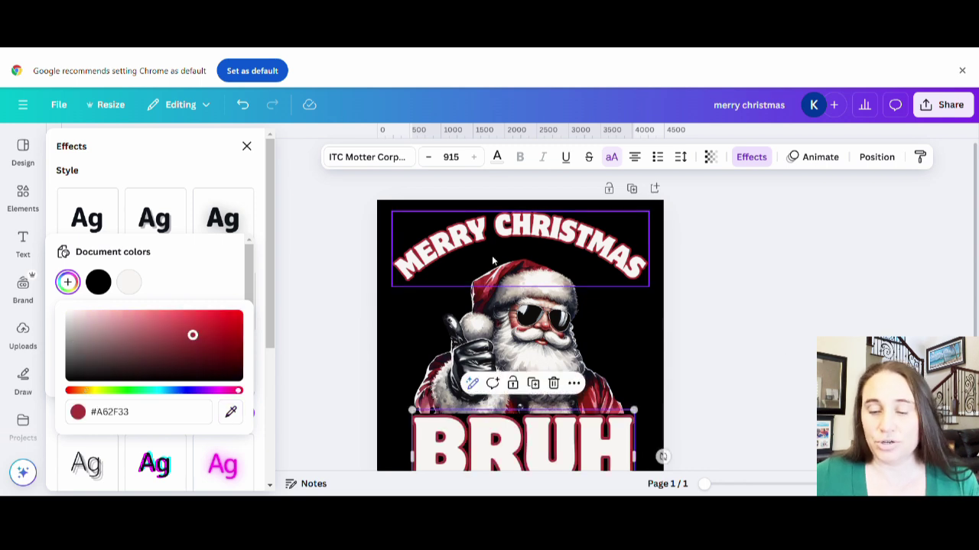
pyautogui.click(806, 286)
# - Thicken BRUH's outline from 50 to 74 and nudge it centred below Santa
pyautogui.scroll(-2, 806, 299)
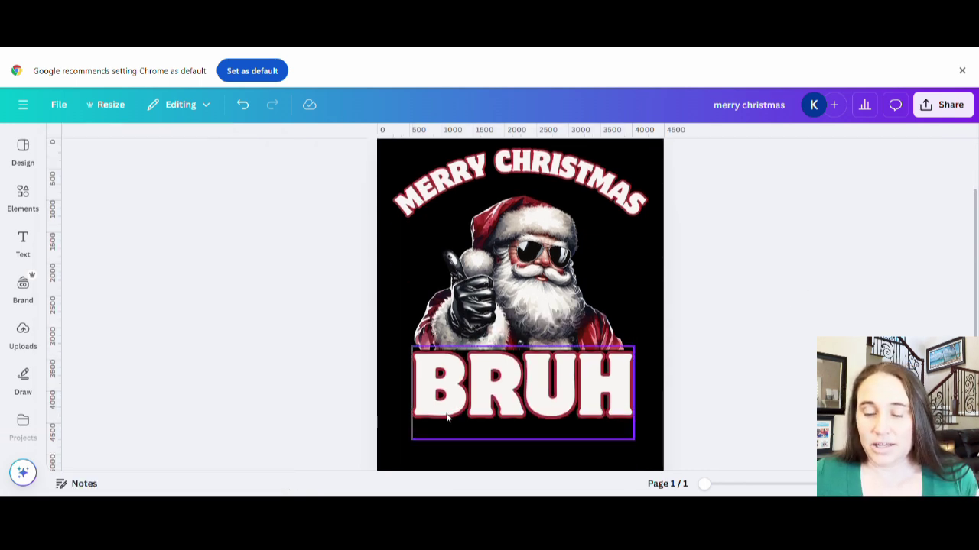
pyautogui.click(507, 390)
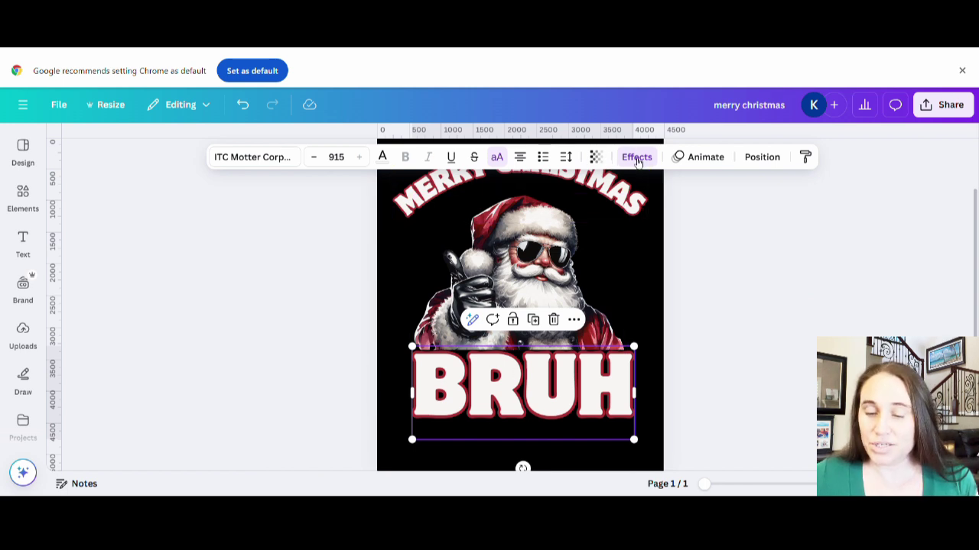
pyautogui.click(636, 157)
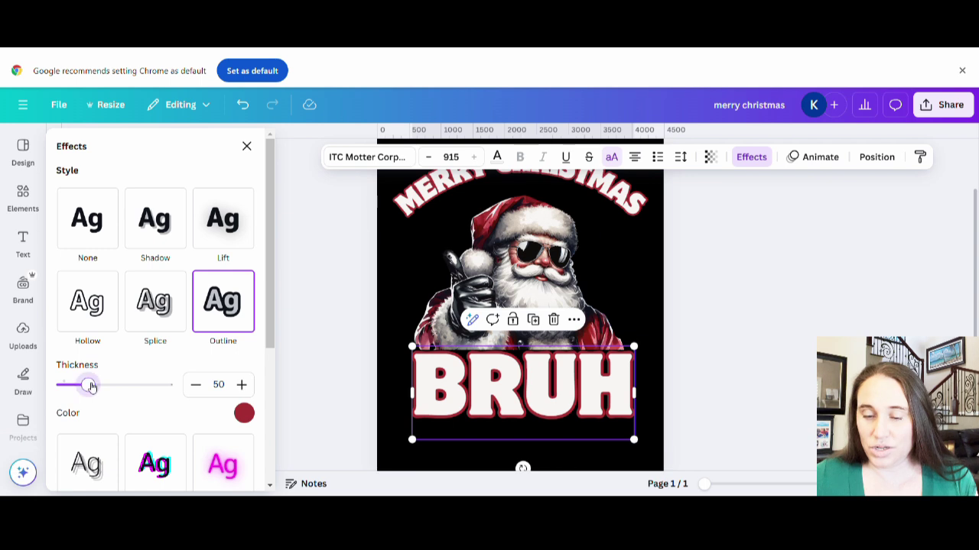
pyautogui.moveTo(87, 384); pyautogui.dragTo(113, 388)
pyautogui.moveTo(577, 402); pyautogui.dragTo(575, 401)
pyautogui.click(767, 307)
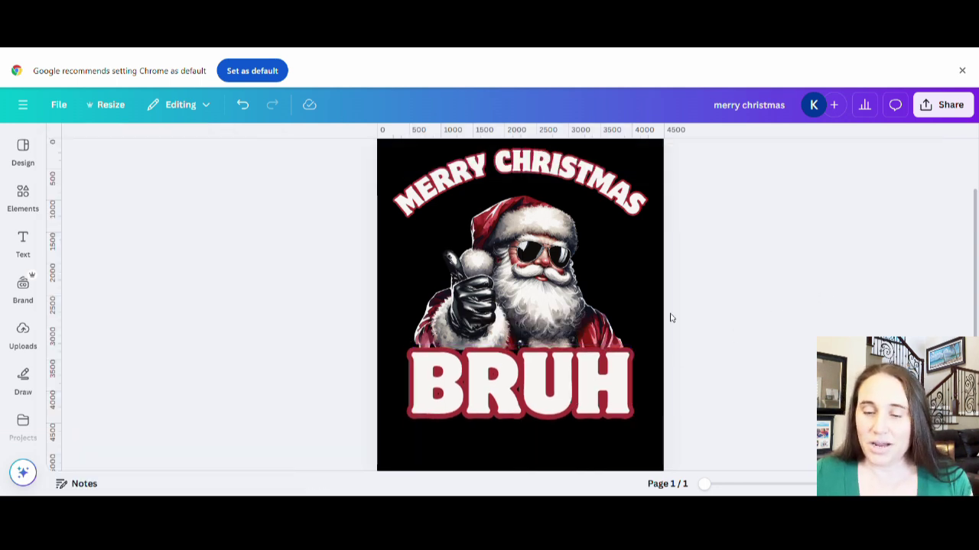
# - Change the MERRY CHRISTMAS font to ITC Motter Corpus Condensed
pyautogui.scroll(2, 765, 279)
pyautogui.click(564, 247)
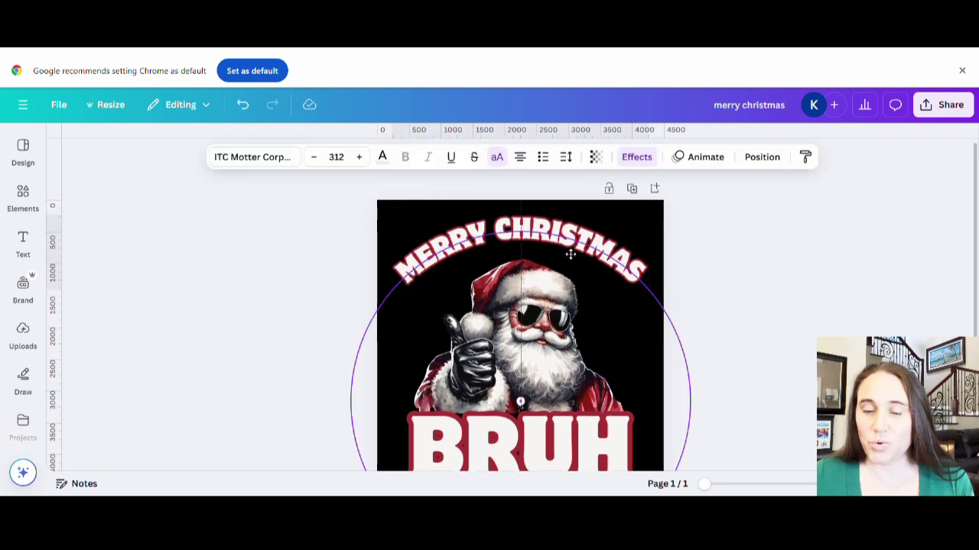
pyautogui.click(731, 291)
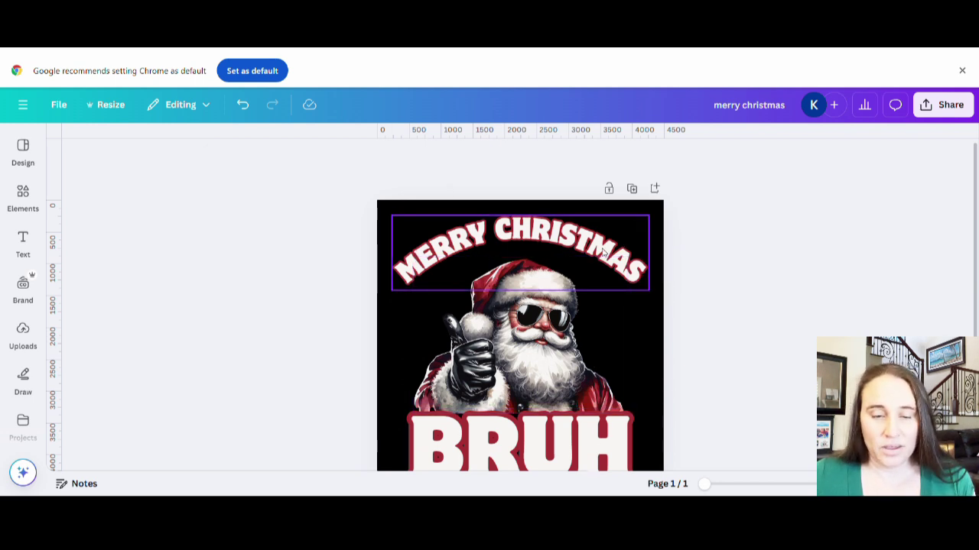
pyautogui.click(603, 253)
pyautogui.click(280, 158)
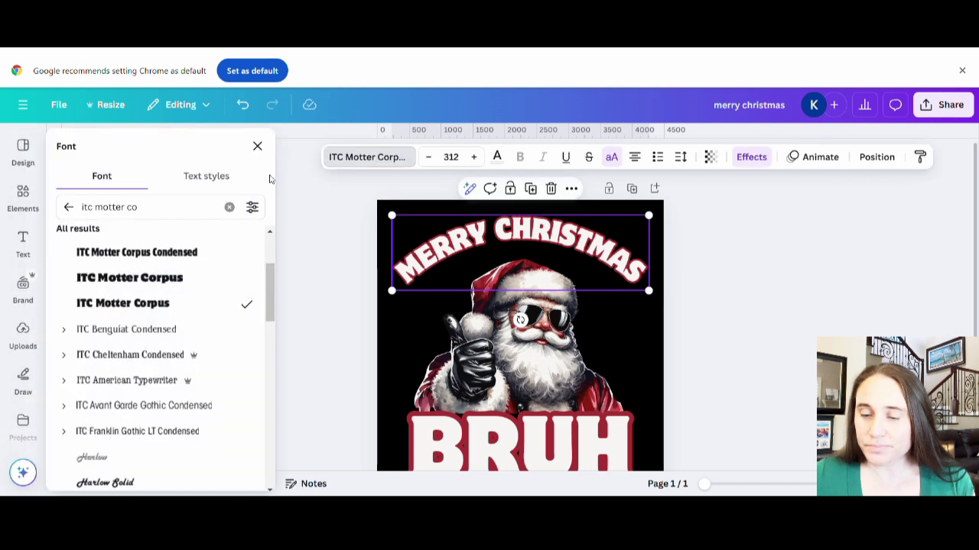
pyautogui.click(192, 255)
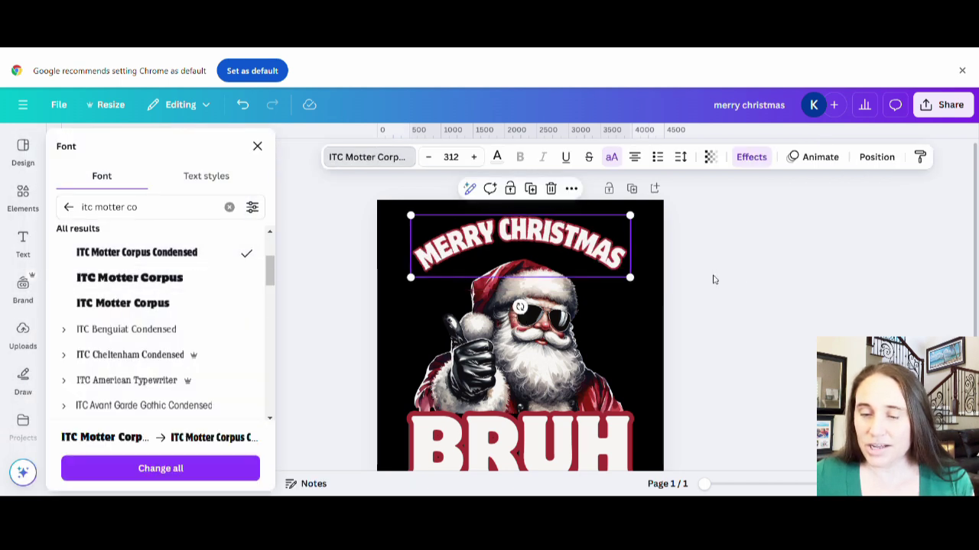
# - Resize MERRY CHRISTMAS to size 378 and centre it over Santa
pyautogui.moveTo(630, 278); pyautogui.dragTo(696, 342)
pyautogui.moveTo(623, 259); pyautogui.dragTo(594, 255)
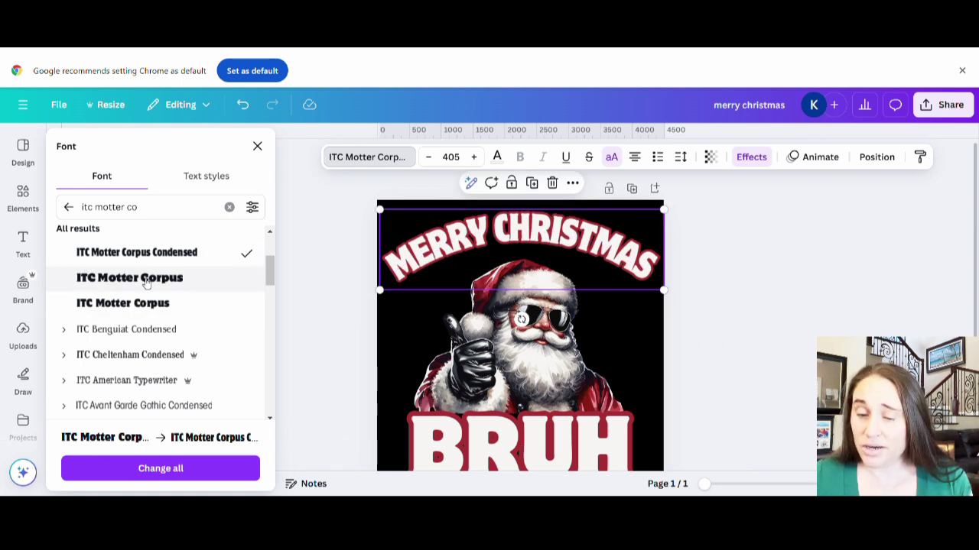
pyautogui.moveTo(664, 209); pyautogui.dragTo(659, 224)
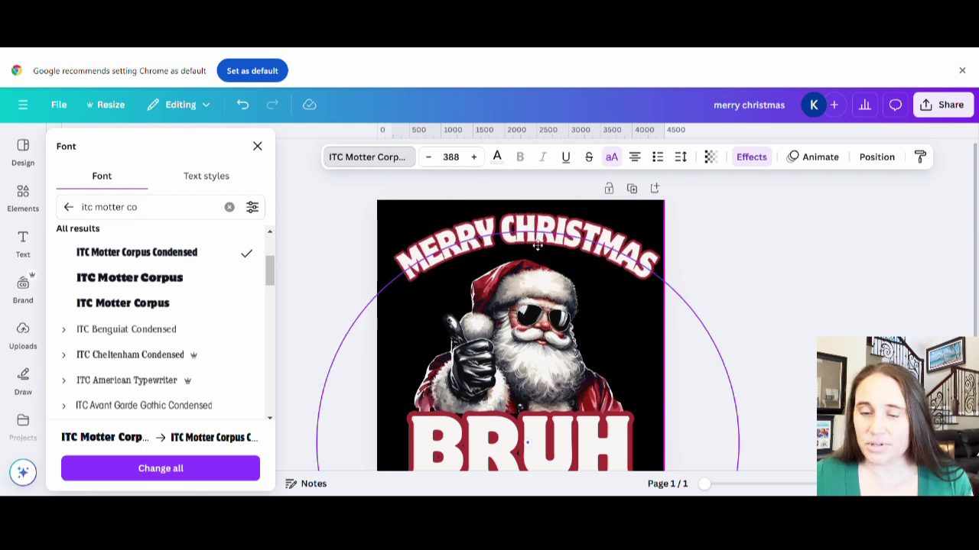
pyautogui.moveTo(666, 212); pyautogui.dragTo(663, 221)
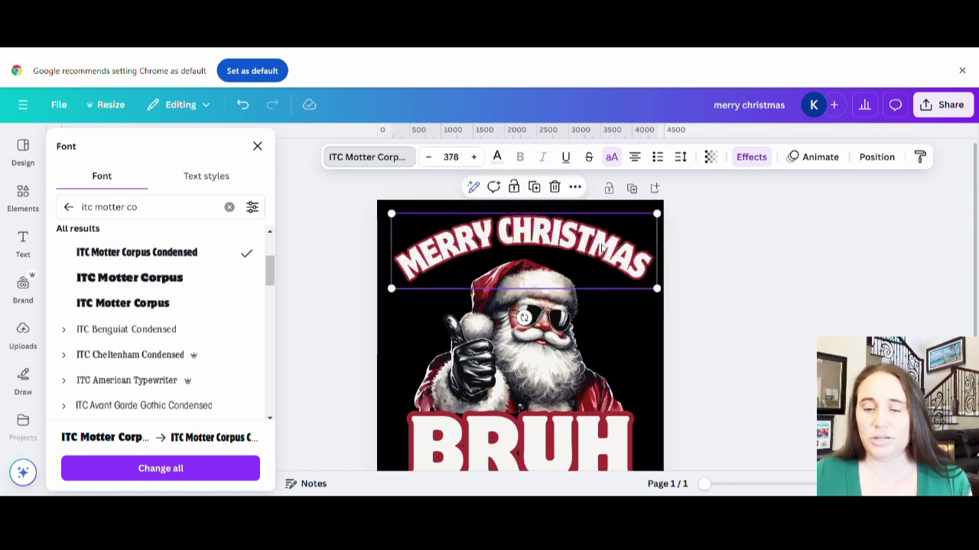
pyautogui.click(723, 285)
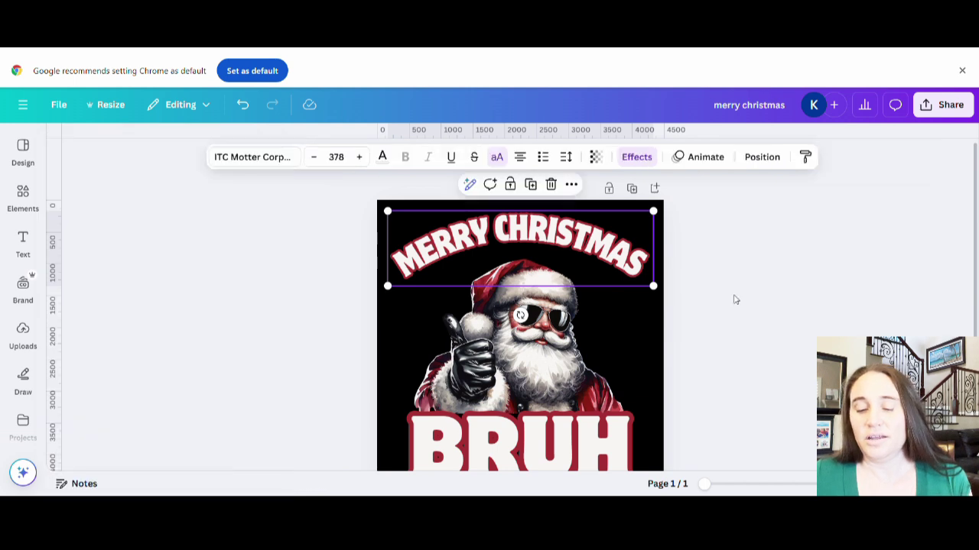
pyautogui.click(725, 306)
# - Set BRUH in ITC Motter Corpus, shrink it from 915 to 840, and centre it
pyautogui.scroll(-2, 732, 351)
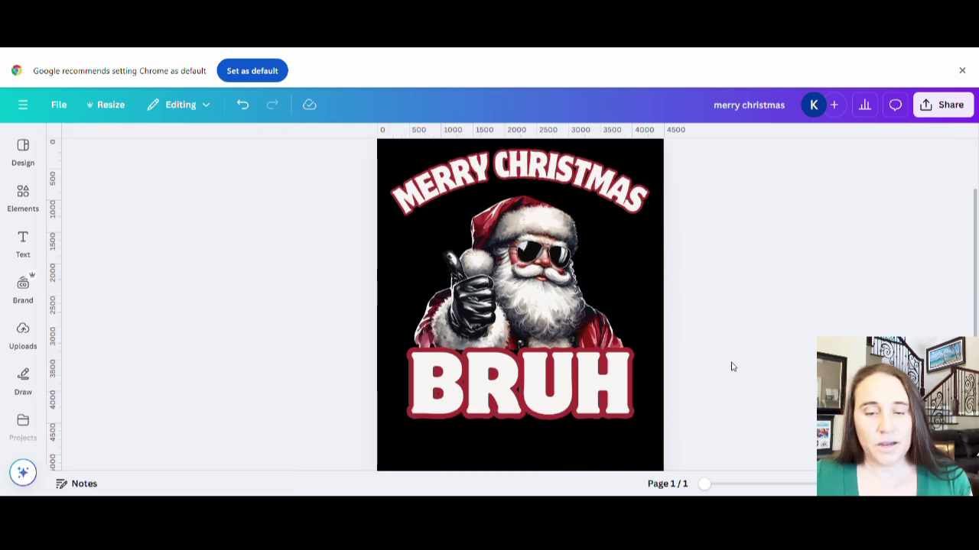
pyautogui.click(578, 395)
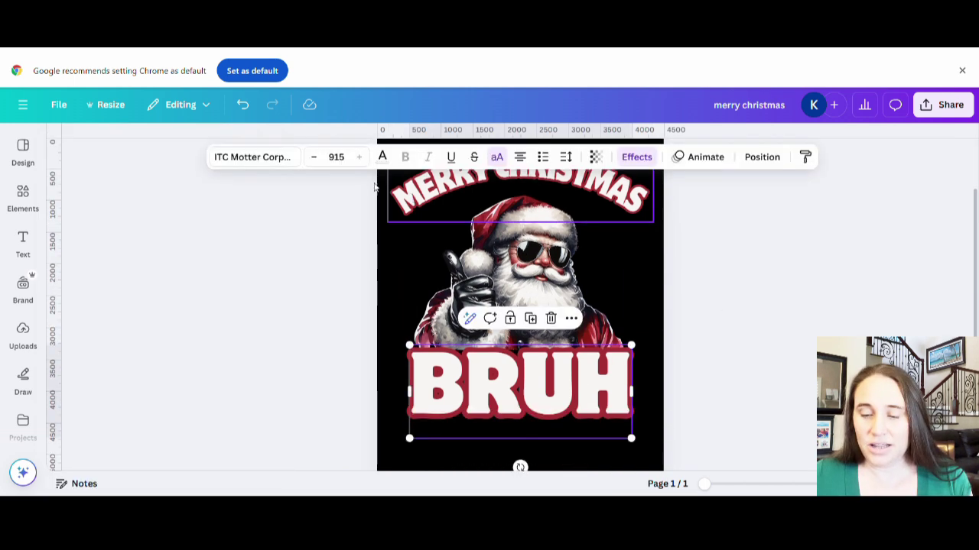
pyautogui.click(268, 159)
pyautogui.click(158, 283)
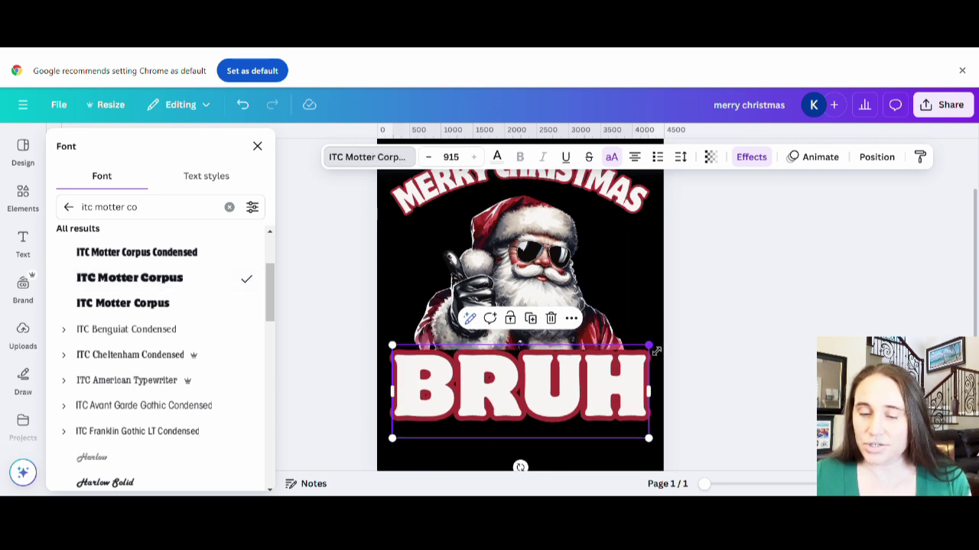
pyautogui.moveTo(656, 351); pyautogui.dragTo(629, 352)
pyautogui.moveTo(570, 393)
pyautogui.mouseDown()
pyautogui.moveTo(581, 395)
pyautogui.moveTo(575, 386)
pyautogui.mouseUp()
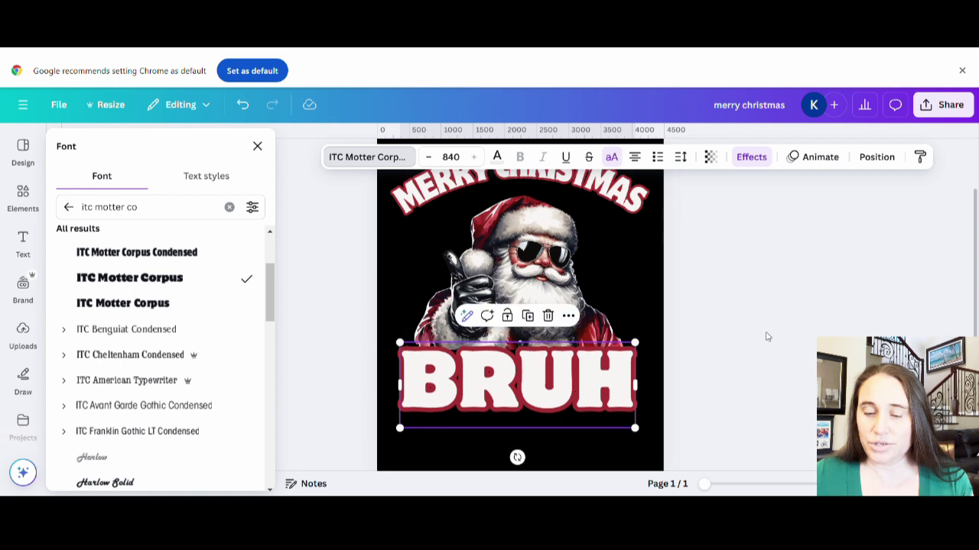
pyautogui.click(780, 332)
pyautogui.moveTo(531, 412); pyautogui.dragTo(536, 411)
pyautogui.click(784, 369)
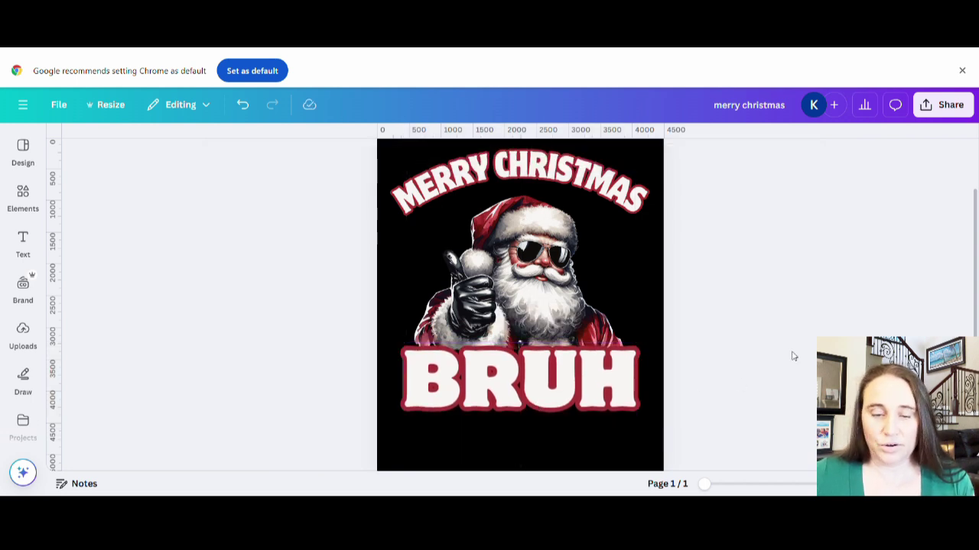
# - Increase the MERRY CHRISTMAS curve from 41 to 51 and move it up, centred
pyautogui.scroll(2, 788, 359)
pyautogui.click(541, 216)
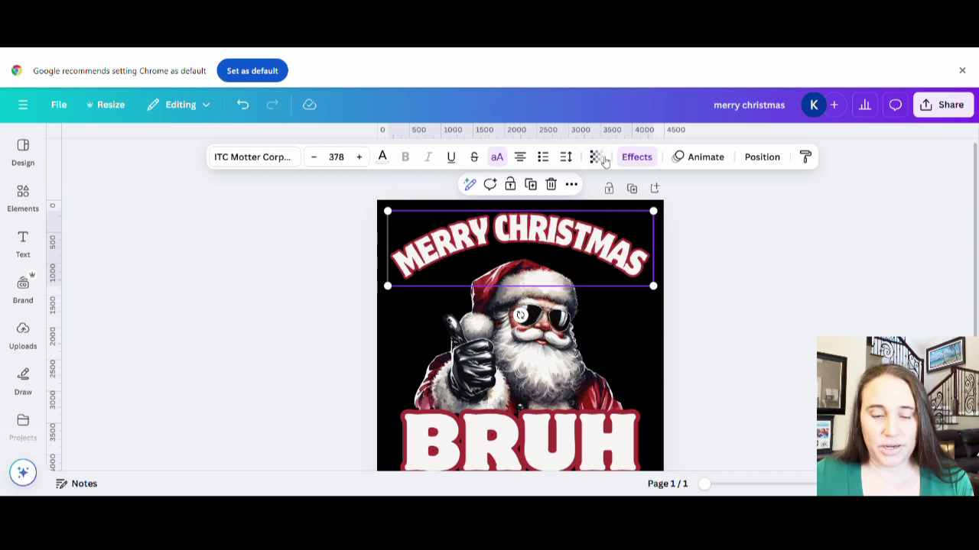
pyautogui.click(634, 157)
pyautogui.scroll(-4, 145, 382)
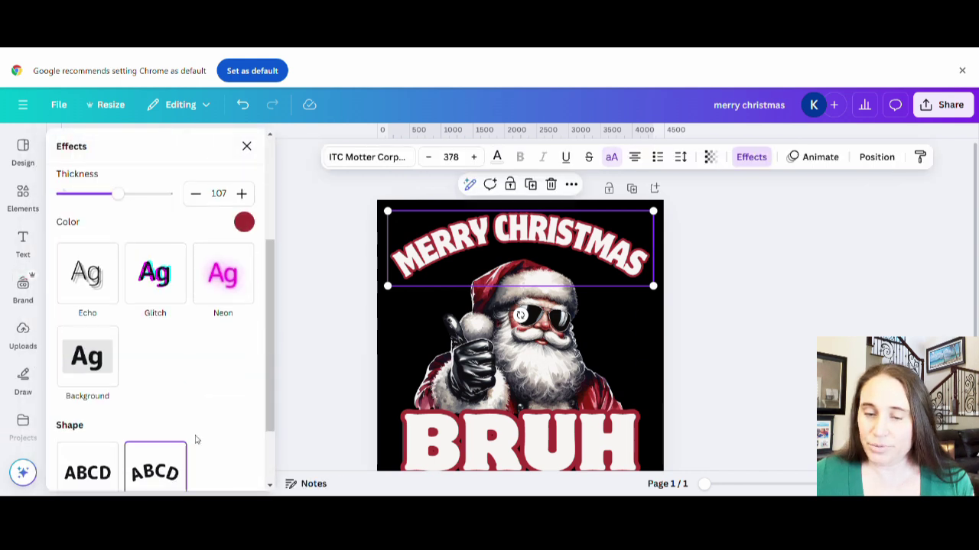
pyautogui.moveTo(140, 465); pyautogui.dragTo(146, 467)
pyautogui.moveTo(531, 251); pyautogui.dragTo(534, 243)
pyautogui.click(769, 306)
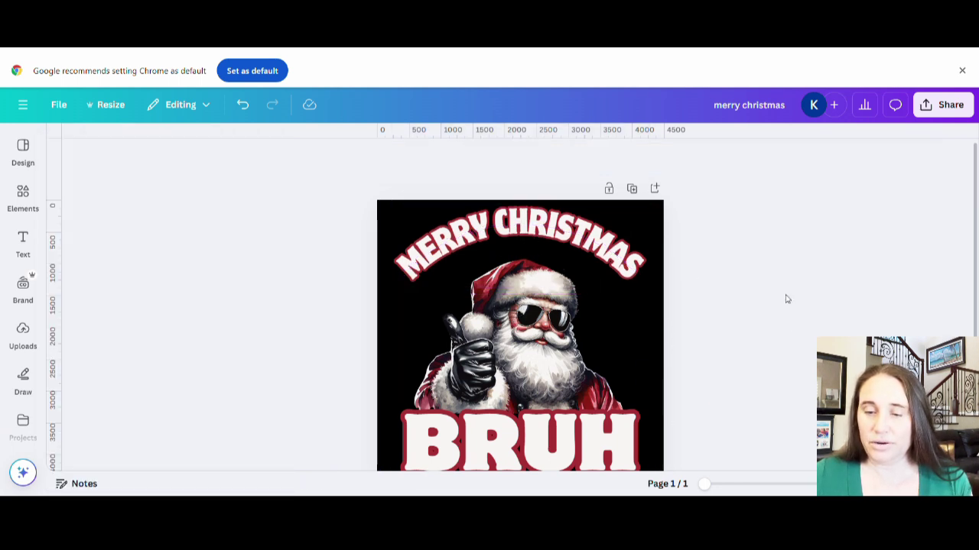
# - Lower MERRY CHRISTMAS slightly so it sits just above Santa's hat
pyautogui.scroll(-1, 787, 305)
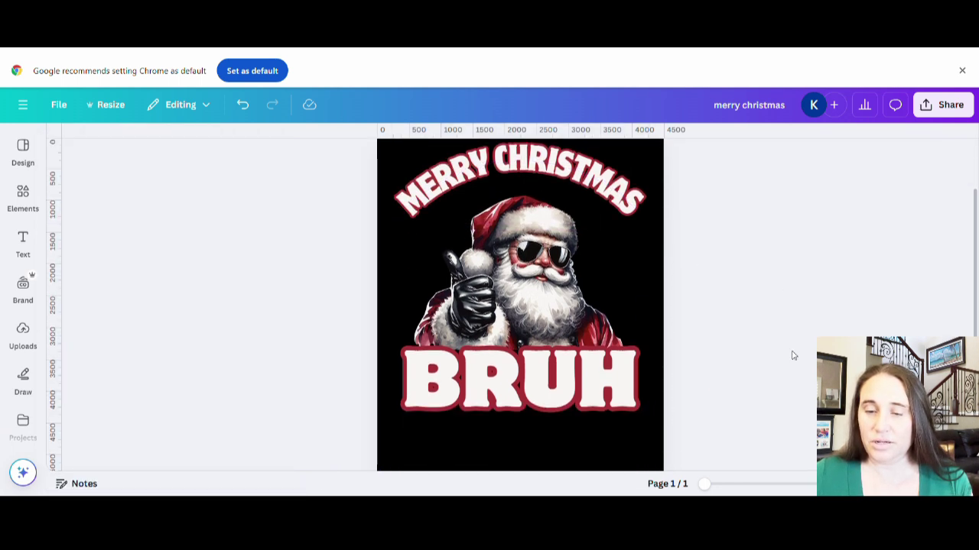
pyautogui.click(605, 200)
pyautogui.click(760, 290)
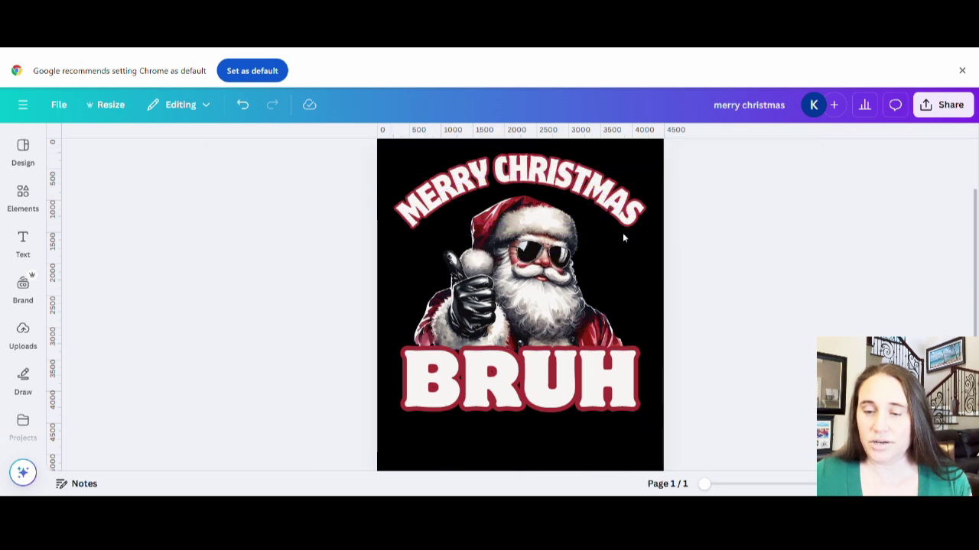
pyautogui.moveTo(622, 197); pyautogui.dragTo(624, 195)
pyautogui.click(806, 236)
# - Scroll to the 'bonus niches 1' design's BONUS, 5 Niches Selling Right Now! page
pyautogui.scroll(1, 795, 269)
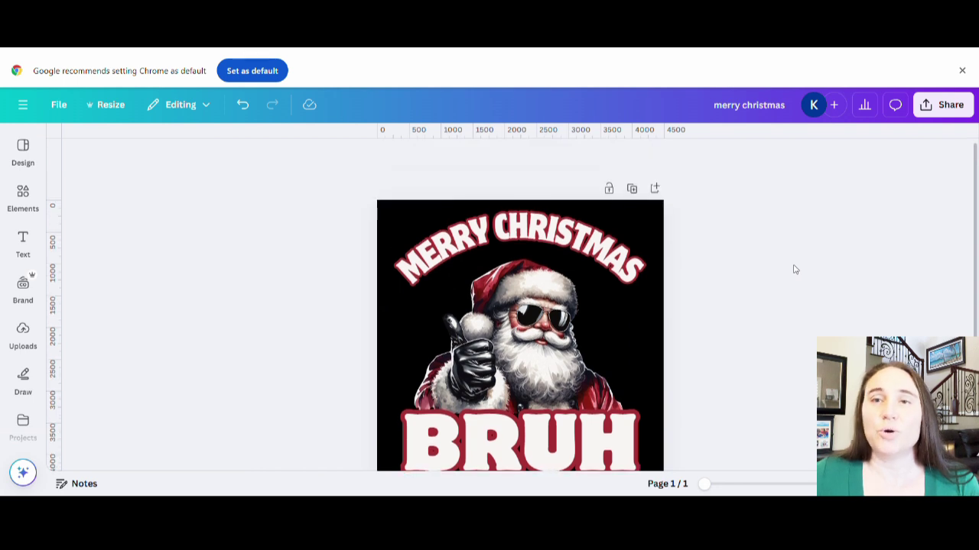
pyautogui.scroll(-1, 763, 318)
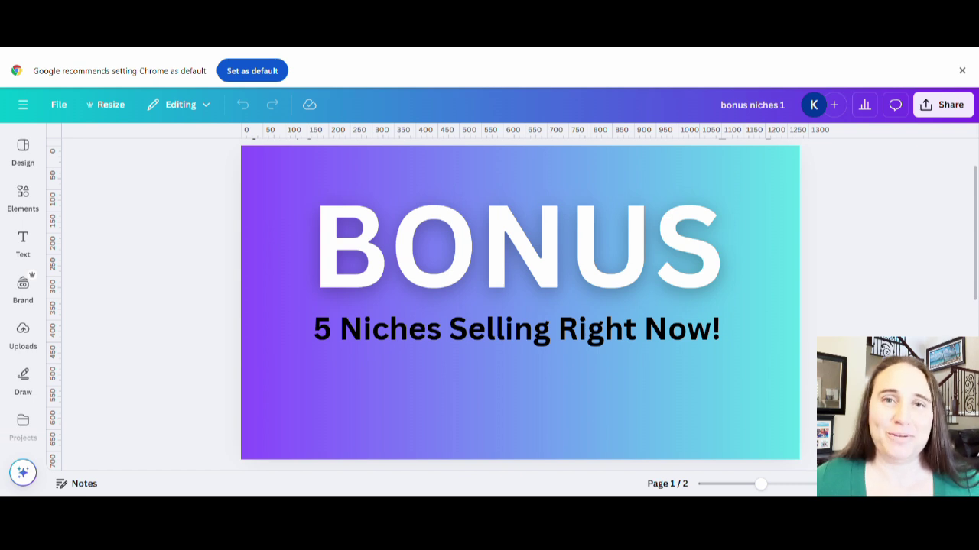
# - Scroll down to page 2/2, from 'Nice, Naughty, I Regret Nothing' to 'Chillin' With My Snowmies'
pyautogui.scroll(-5, 920, 319)
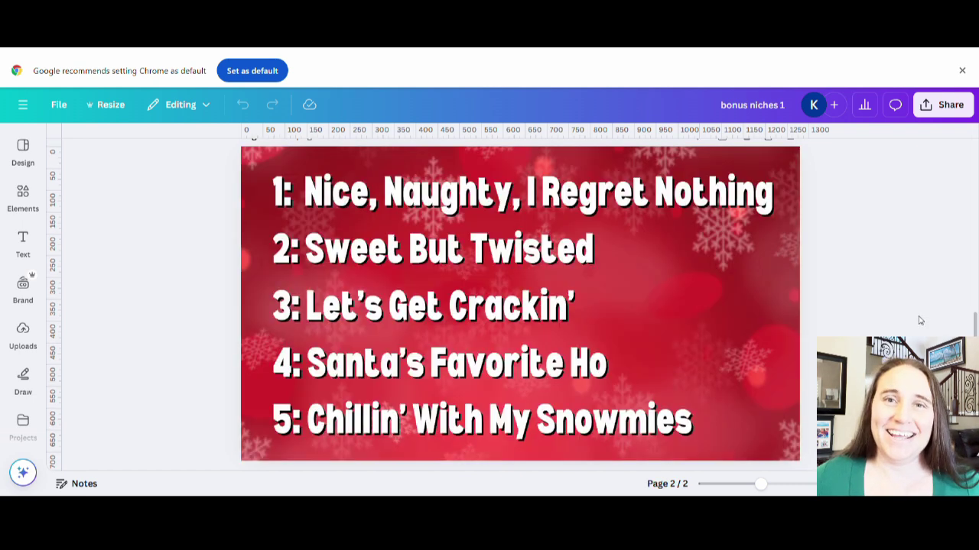